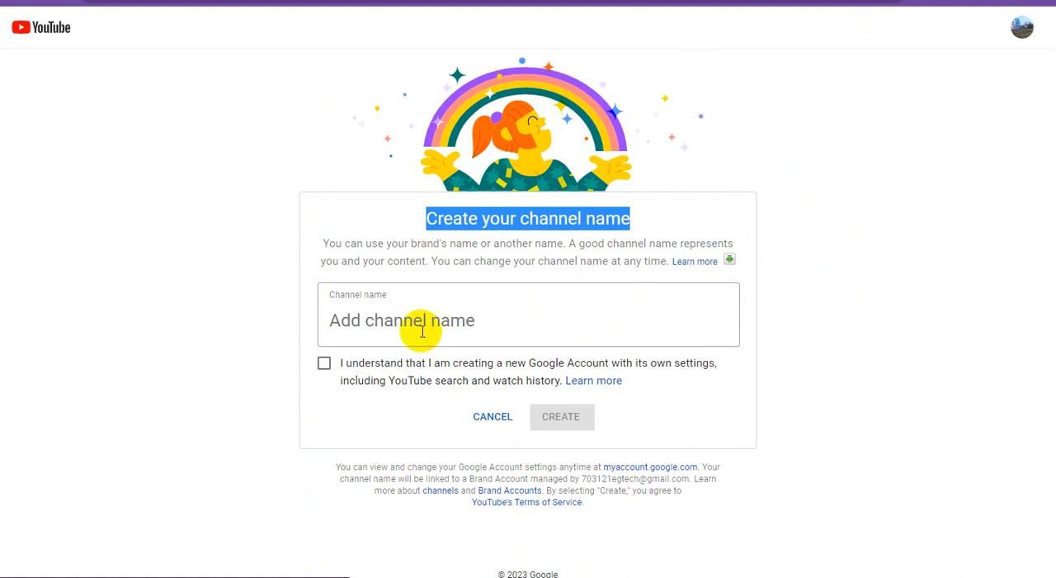
Create a channel named Freelancer Digital Marketing Service, acknowledging that it creates a new Google Account with its own settings.
left_click(428, 322)
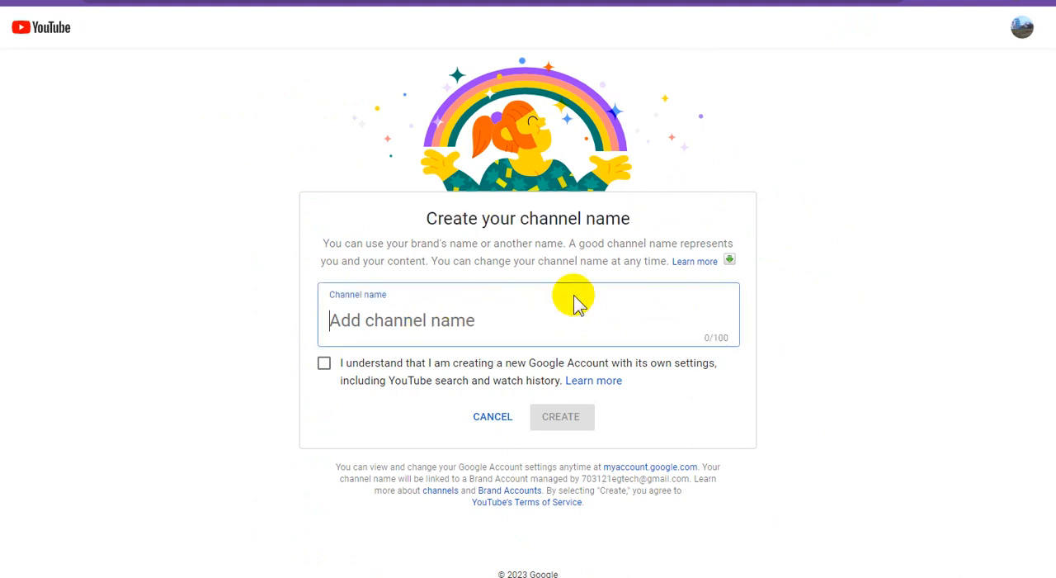
type("Freelancer Digital Marketing Service")
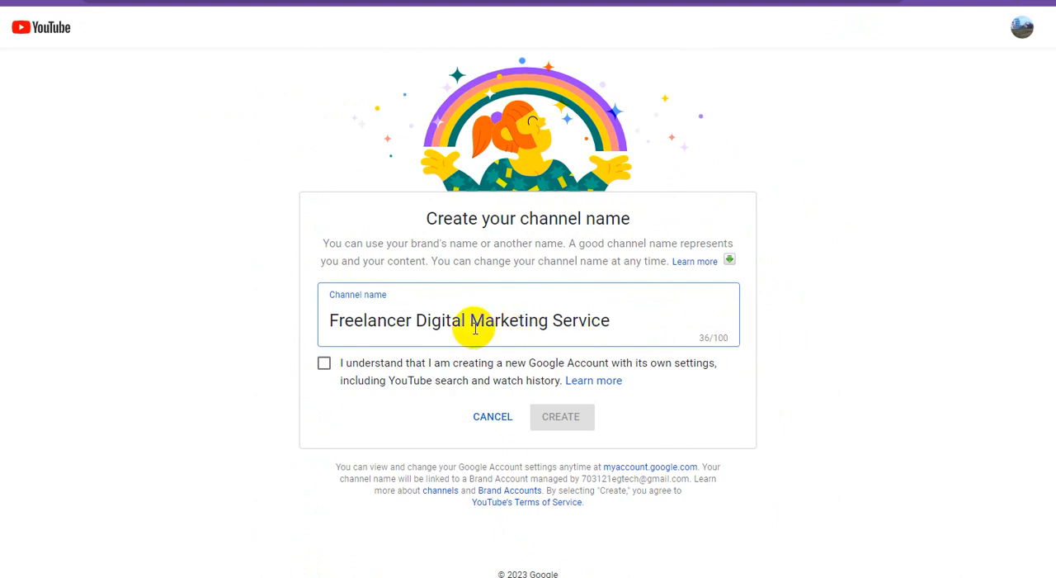
left_click(324, 364)
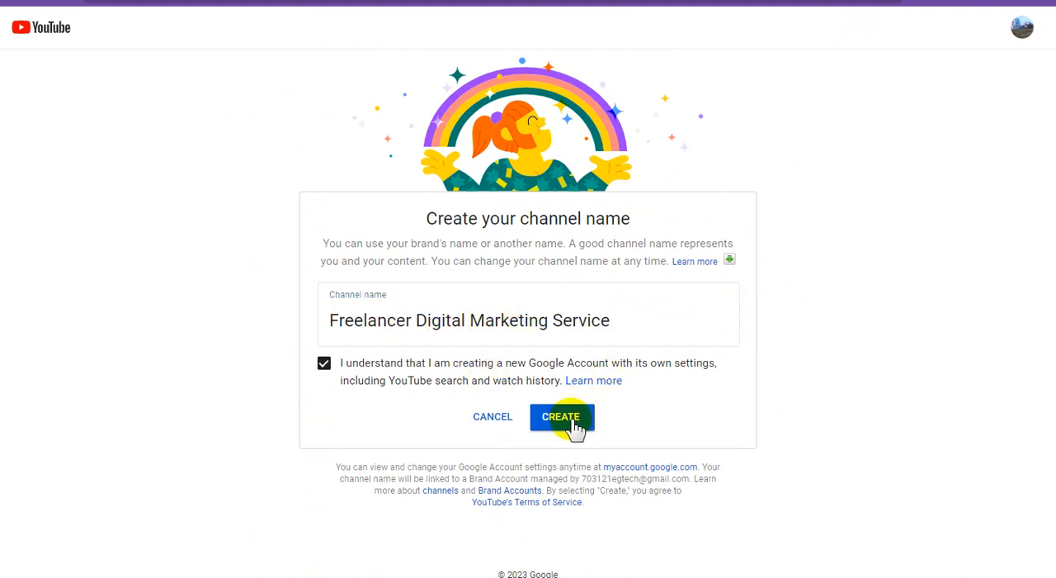
left_click(576, 426)
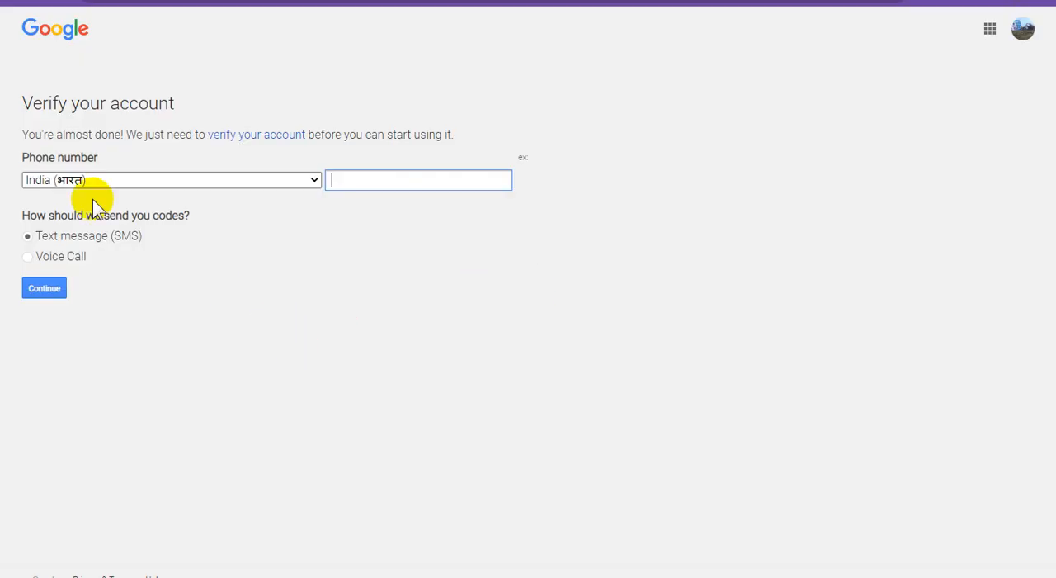
triple_click(82, 105)
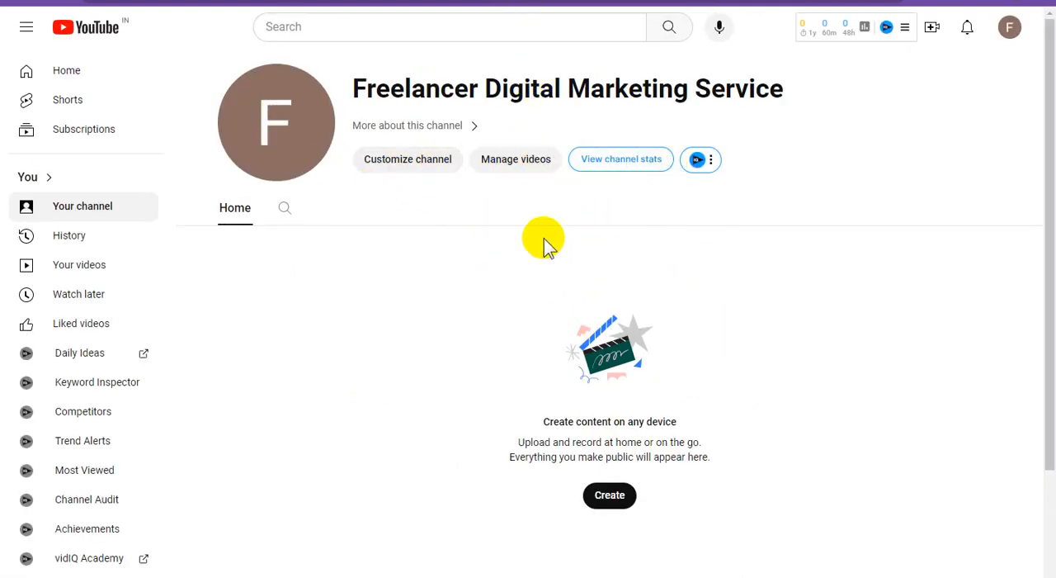
left_click(744, 266)
scroll(781, 355, "down", 2)
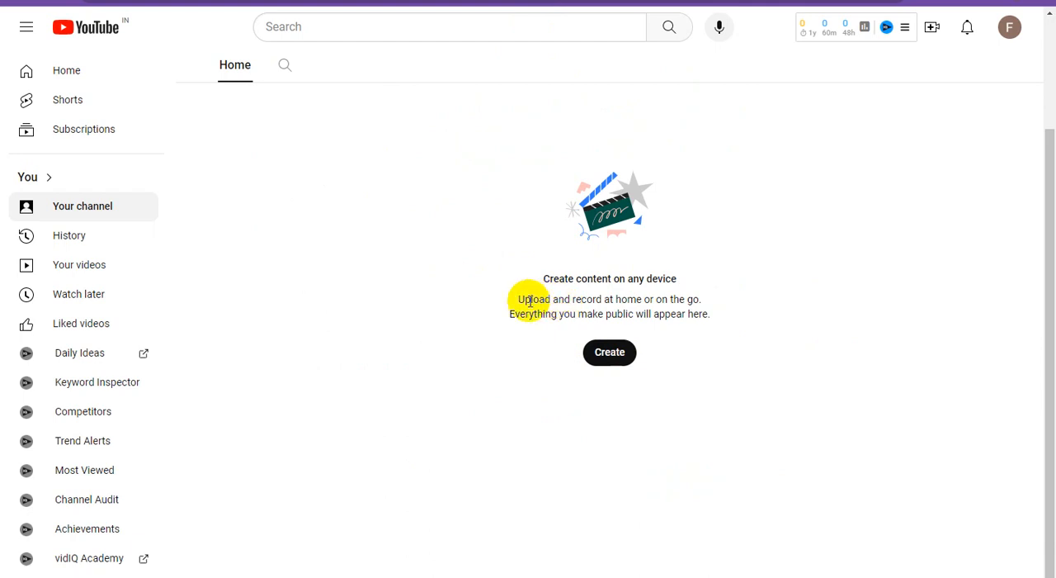
left_click_drag(520, 299, 700, 301)
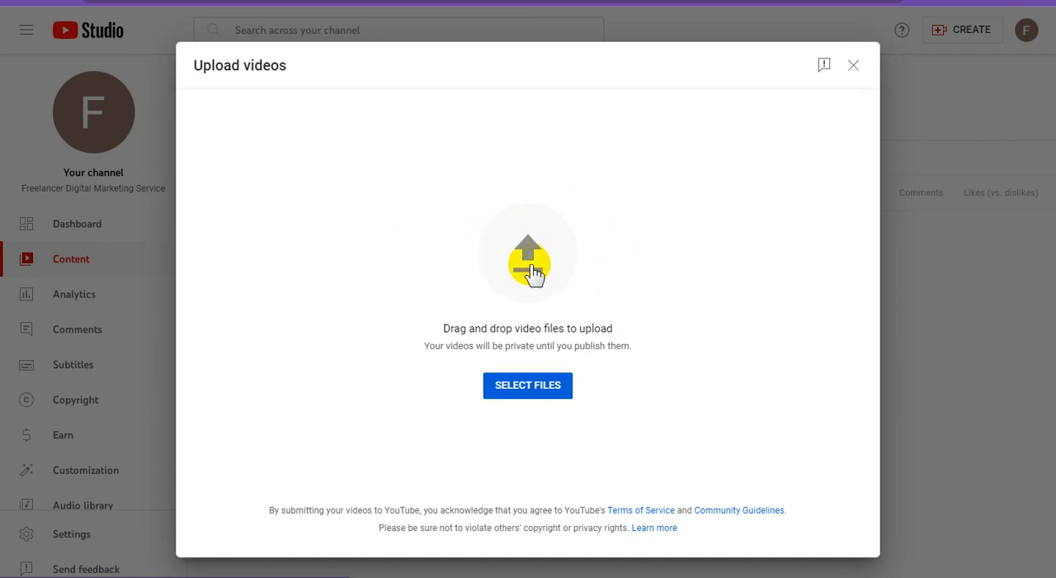
Open the file picker for the upload and cut the video How To Refer Friends Credit Balance from Fiverr.wmv.
left_click(546, 395)
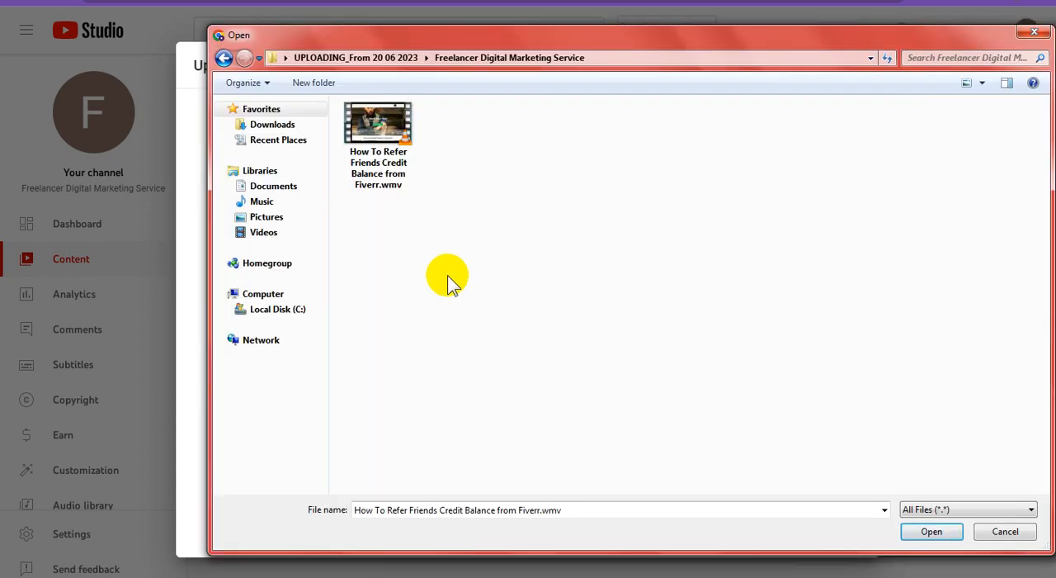
left_click(377, 156)
right_click(382, 152)
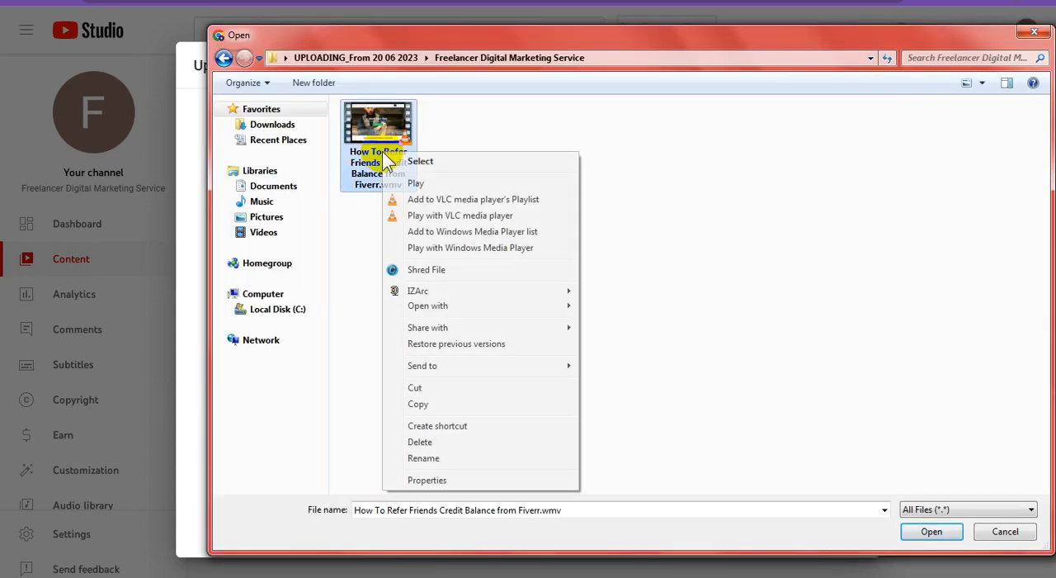
left_click(412, 459)
left_click(376, 120)
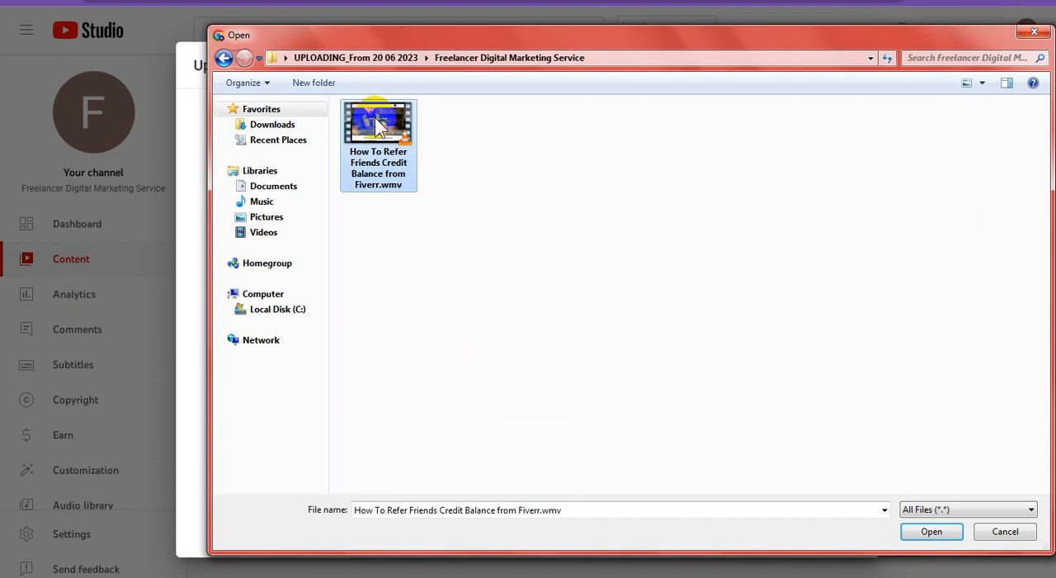
Create a folder named up inside the Freelancer Digital Marketing Service folder and open it.
left_click(316, 82)
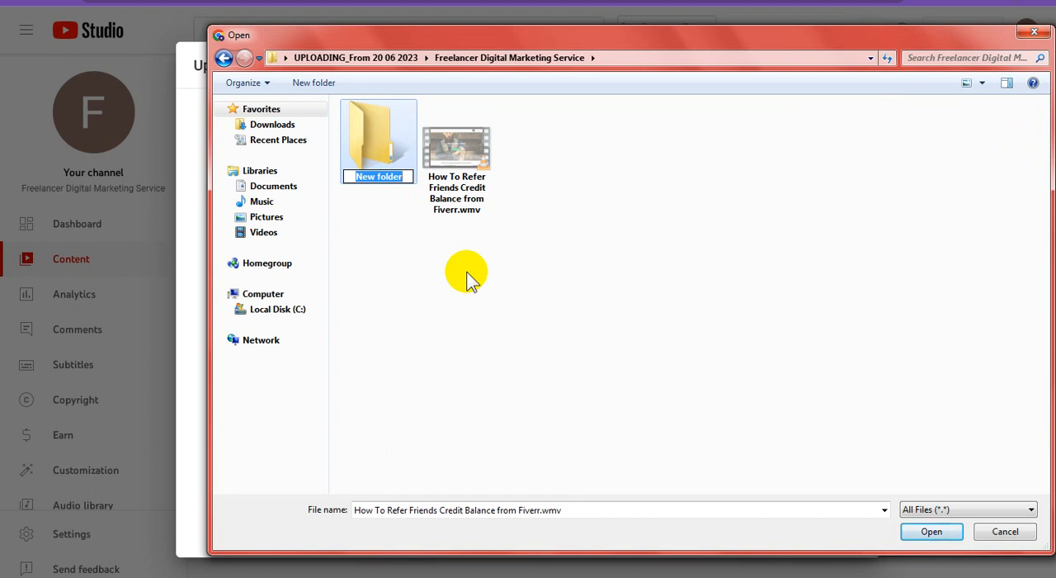
type("up")
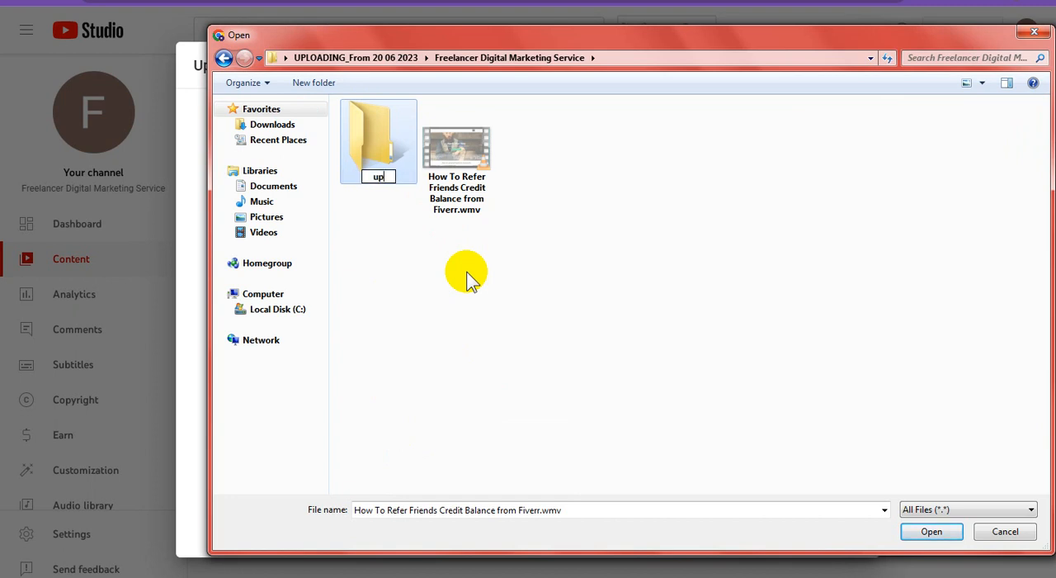
key("Return")
key("Return")
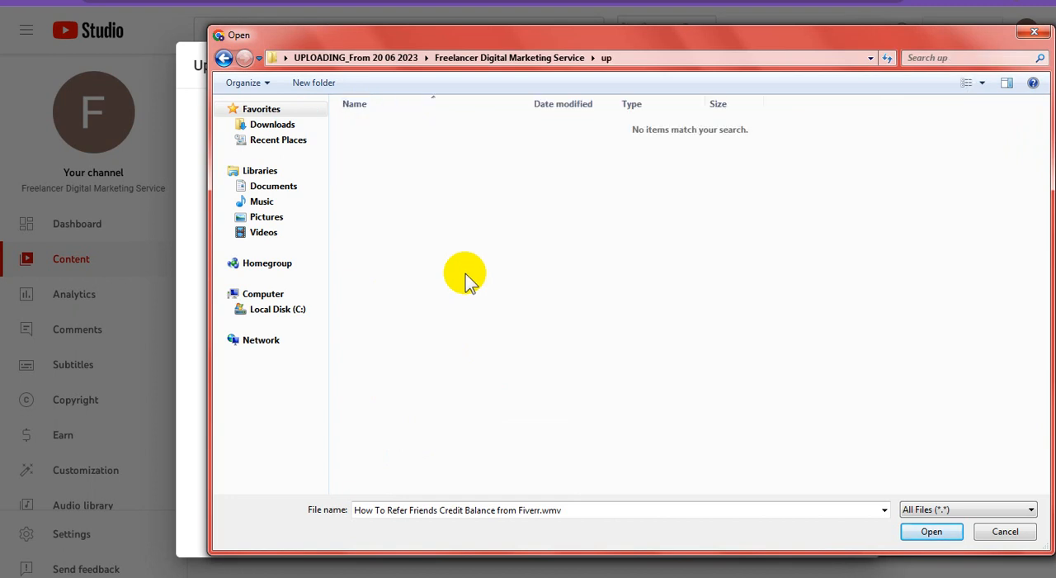
Create a subfolder with the default name inside the up folder and open it.
left_click(312, 82)
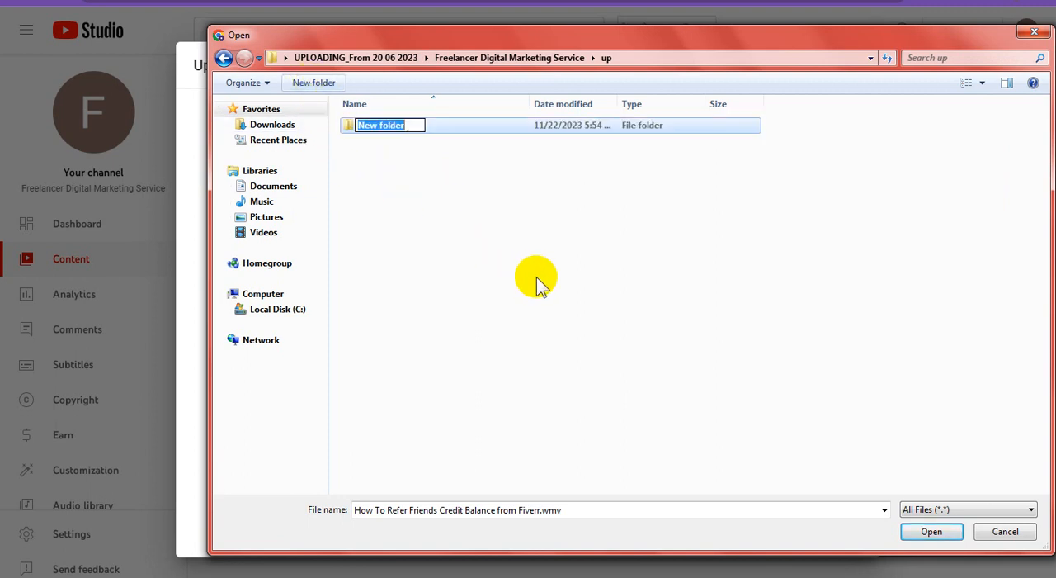
key("Return")
double_click(373, 131)
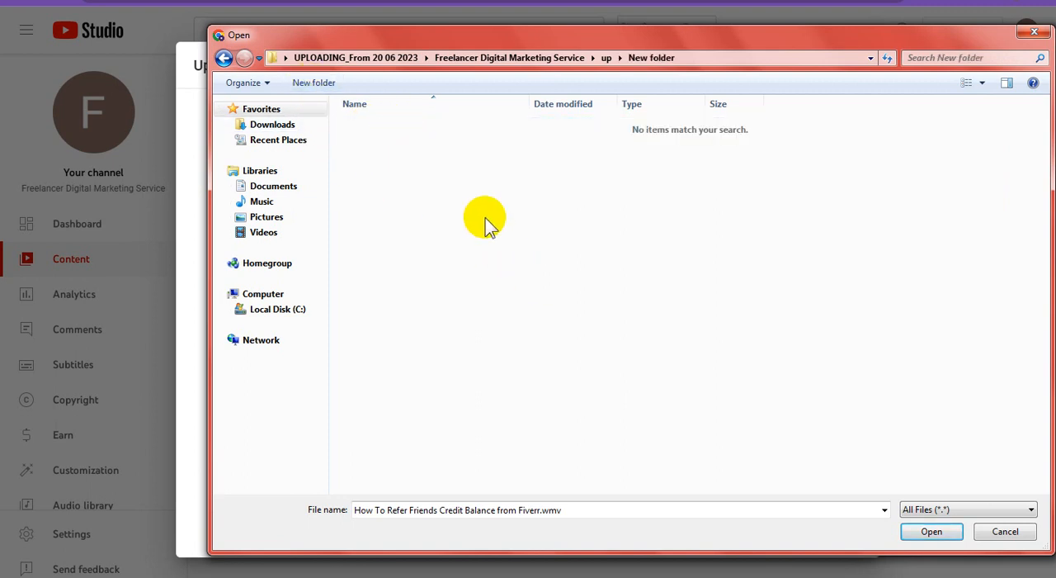
Paste the Fiverr video into the empty subfolder, keep its file name, and choose it for upload.
key("ctrl+v")
key("F2")
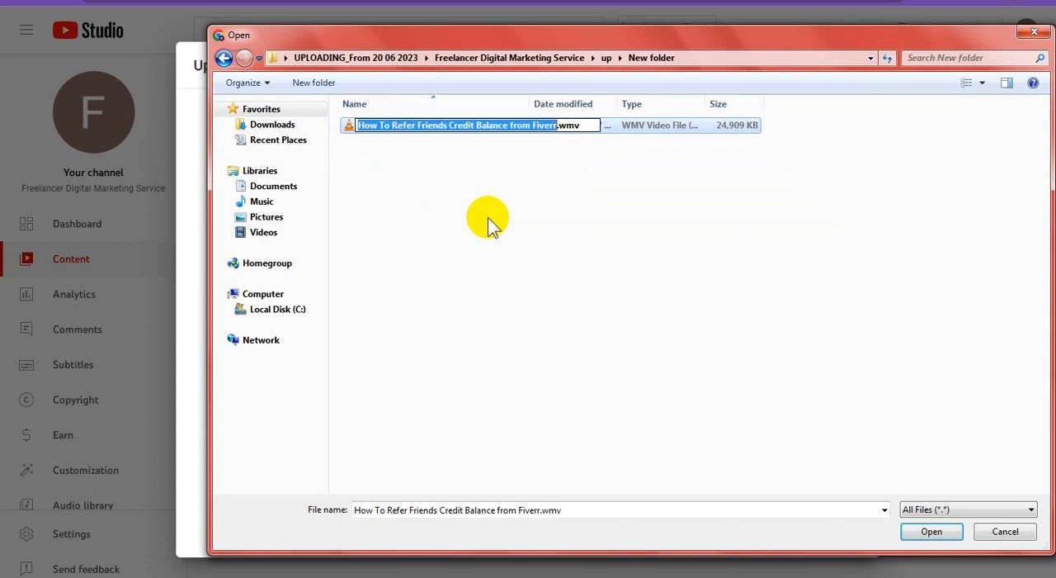
left_click(535, 275)
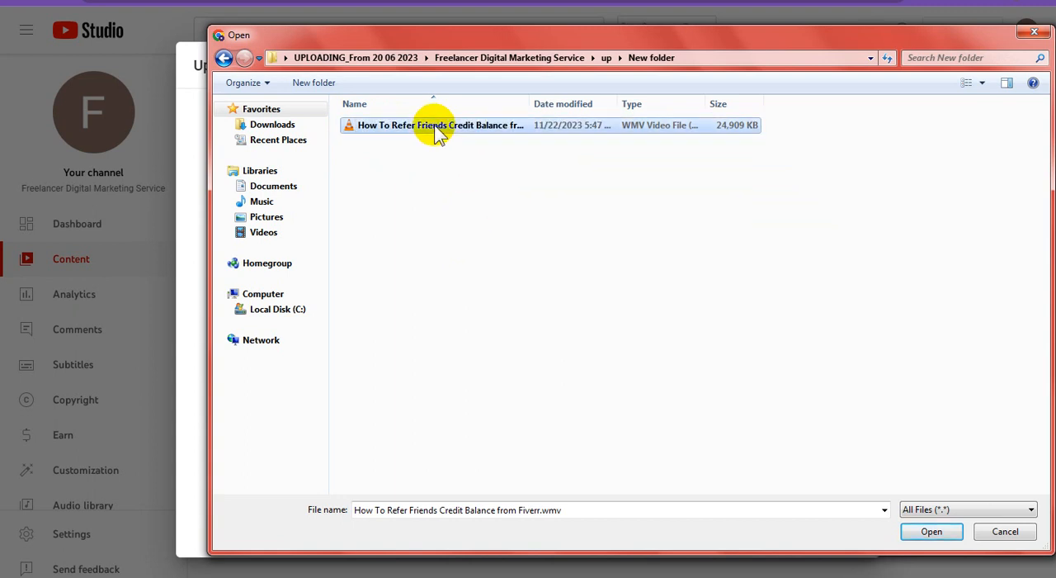
double_click(435, 131)
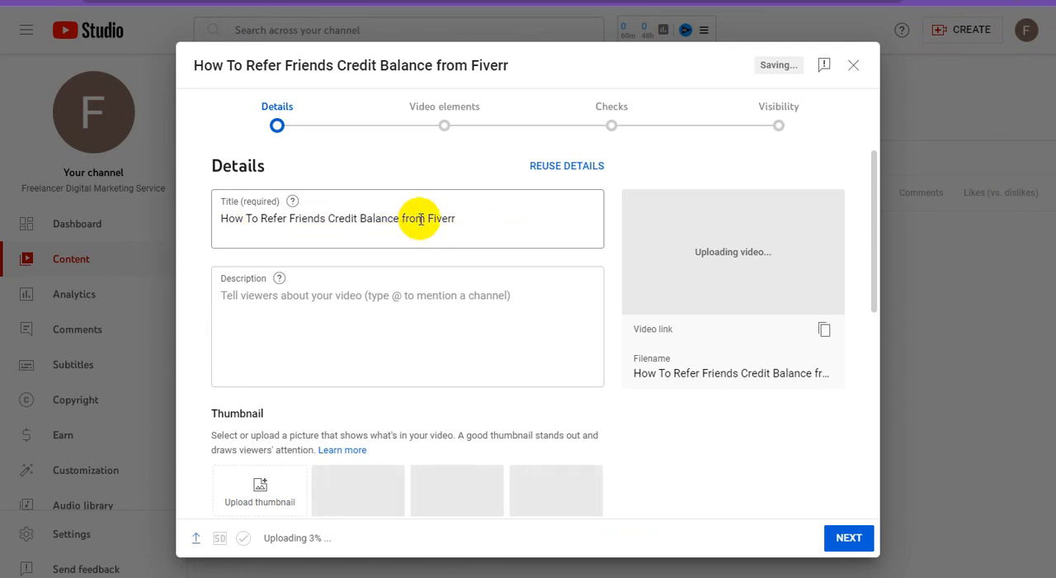
Change the video title to "Freelancer Digital Marketing Service : How To Refer Friends Credit Balance from #Fiverr Account".
left_click(331, 216)
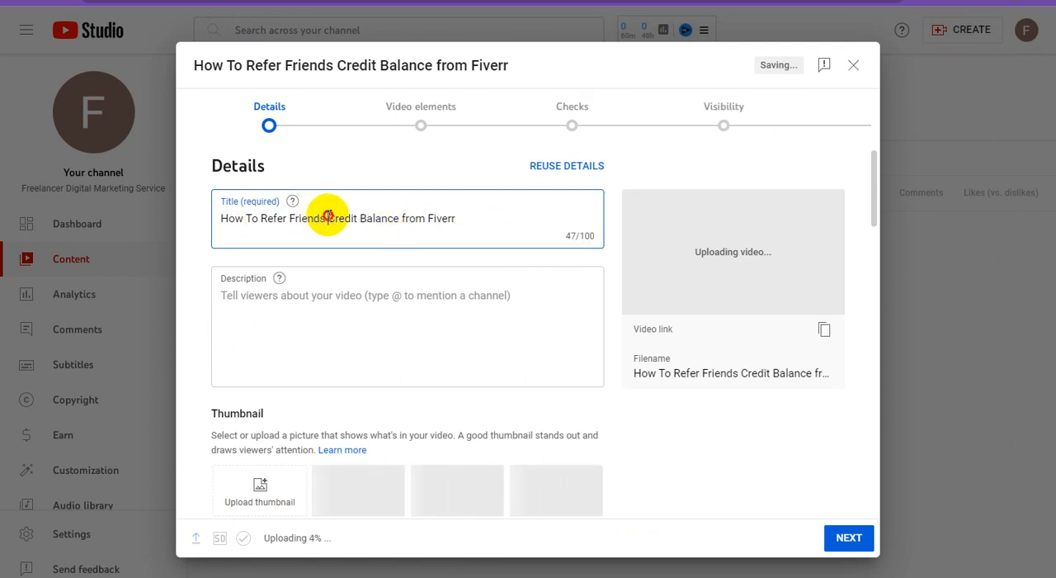
key("ctrl+a")
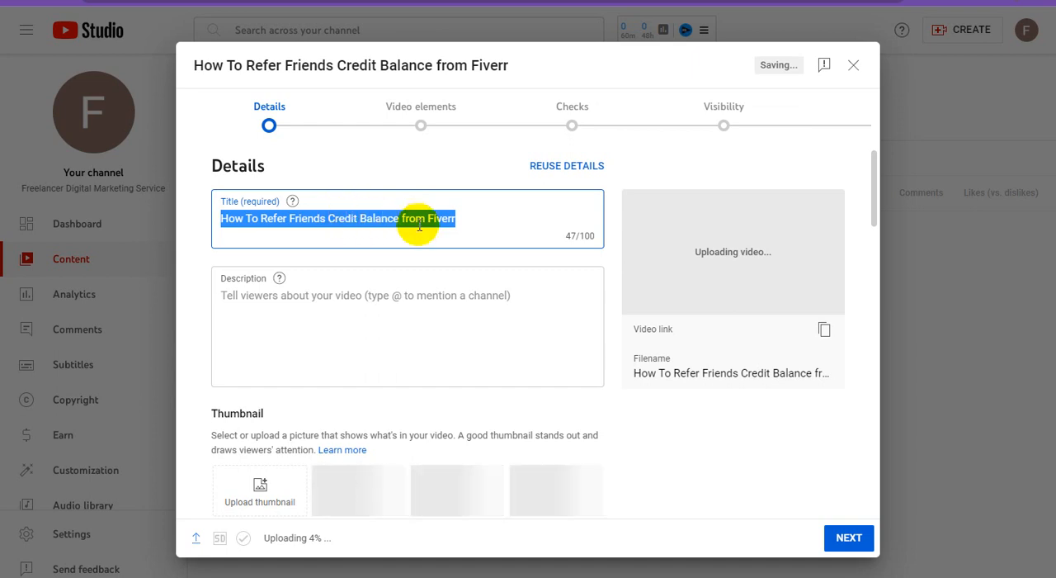
left_click(508, 233)
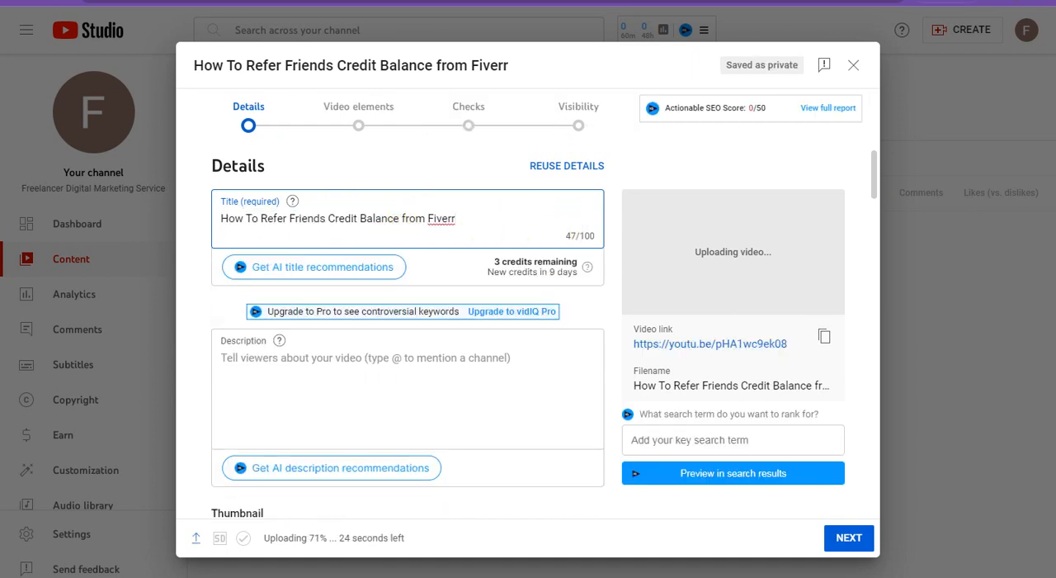
key("Home")
type("Freelancer Digital Marketing Service")
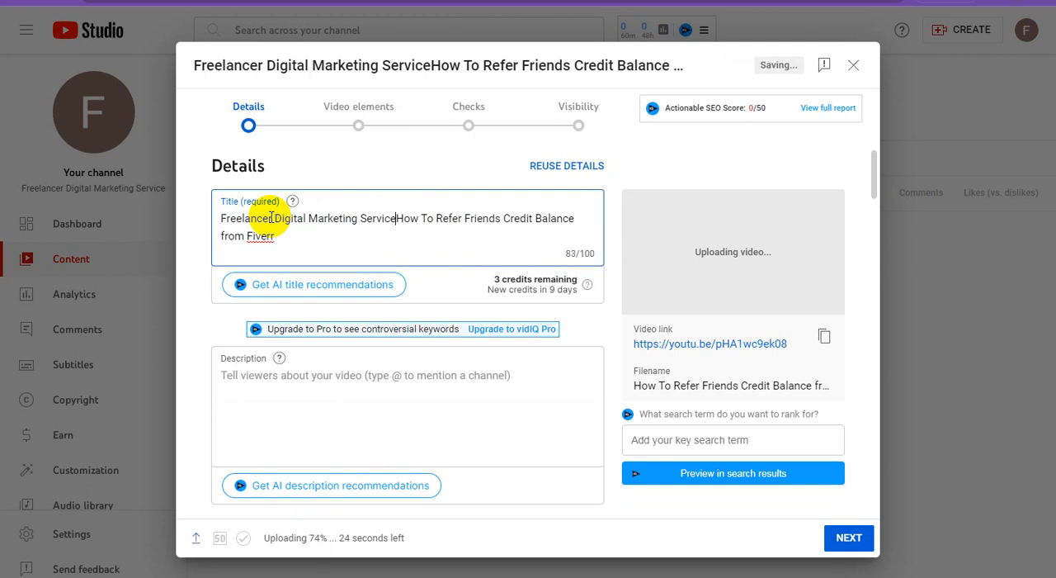
type(":")
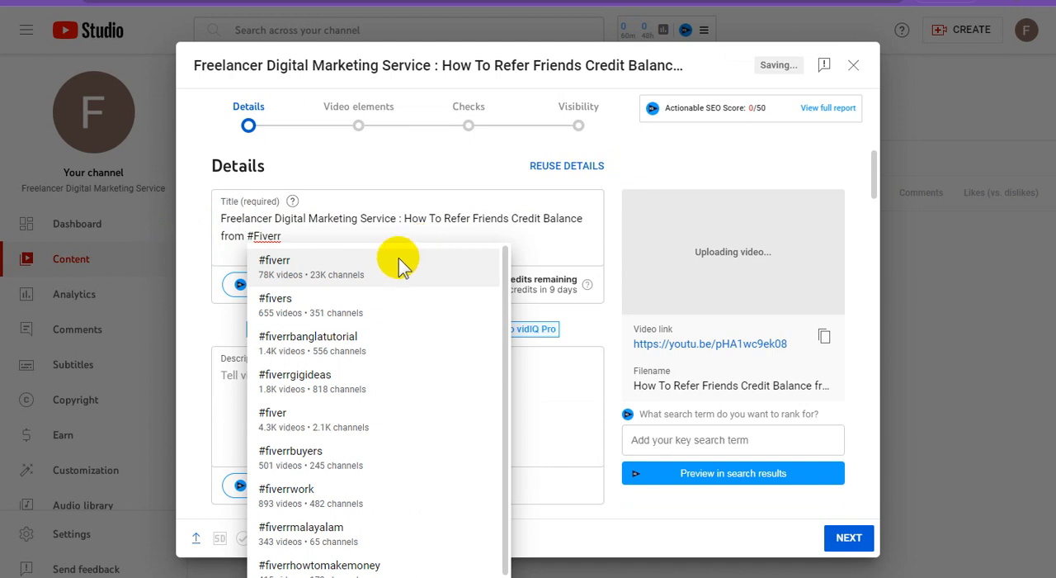
left_click(319, 235)
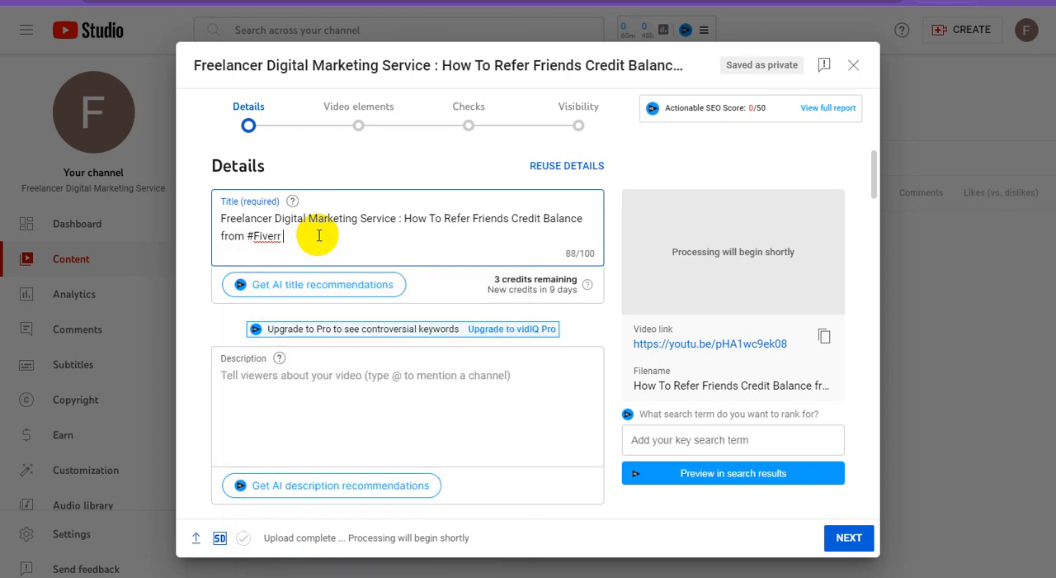
type("Account")
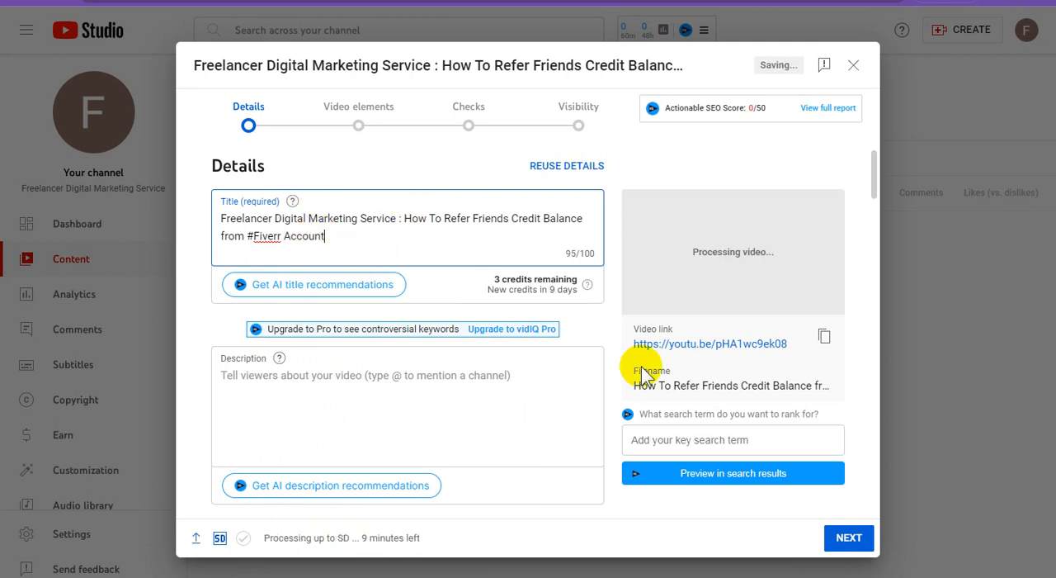
Enter "Video For : Freelancer Digital Marketing Service" as the video description.
left_click(297, 385)
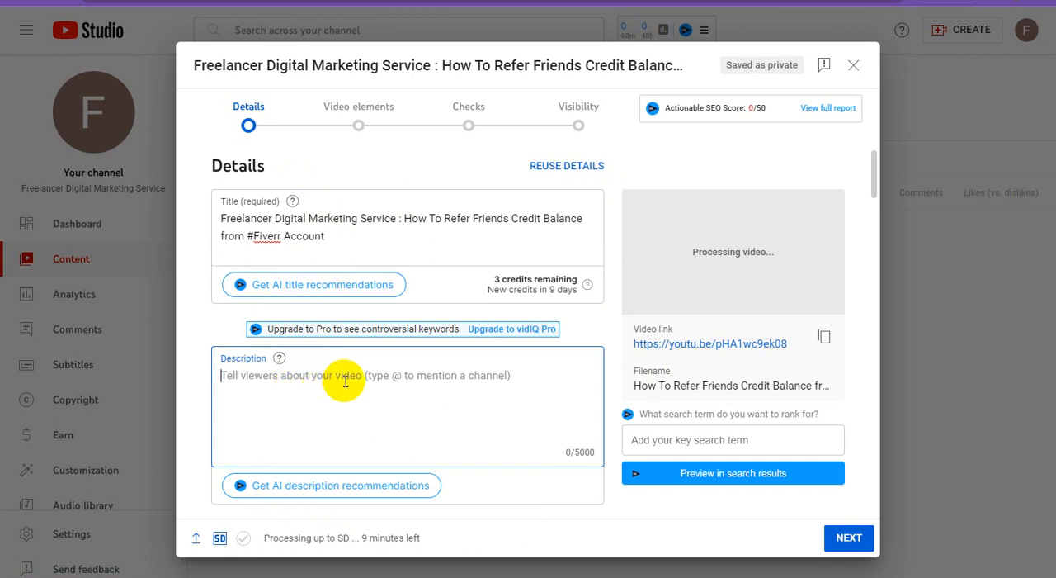
type("Video F")
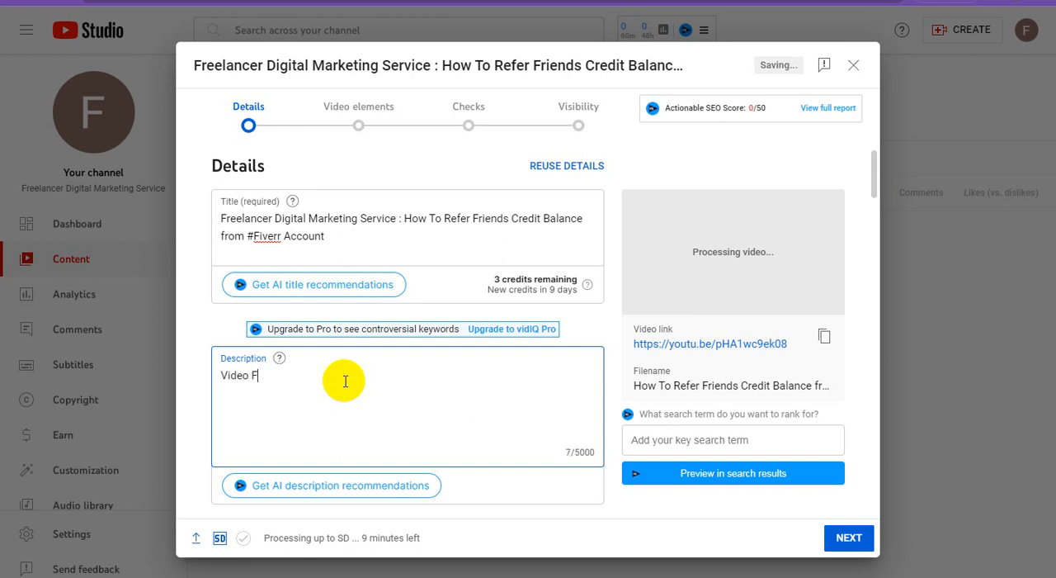
type("or :")
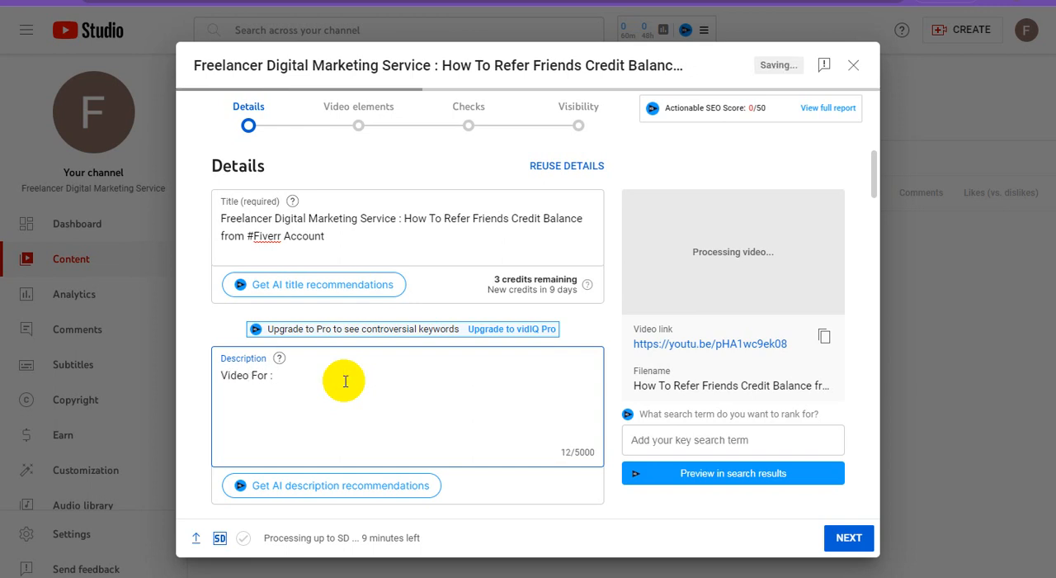
type("Freelancer Digital Marketing Service")
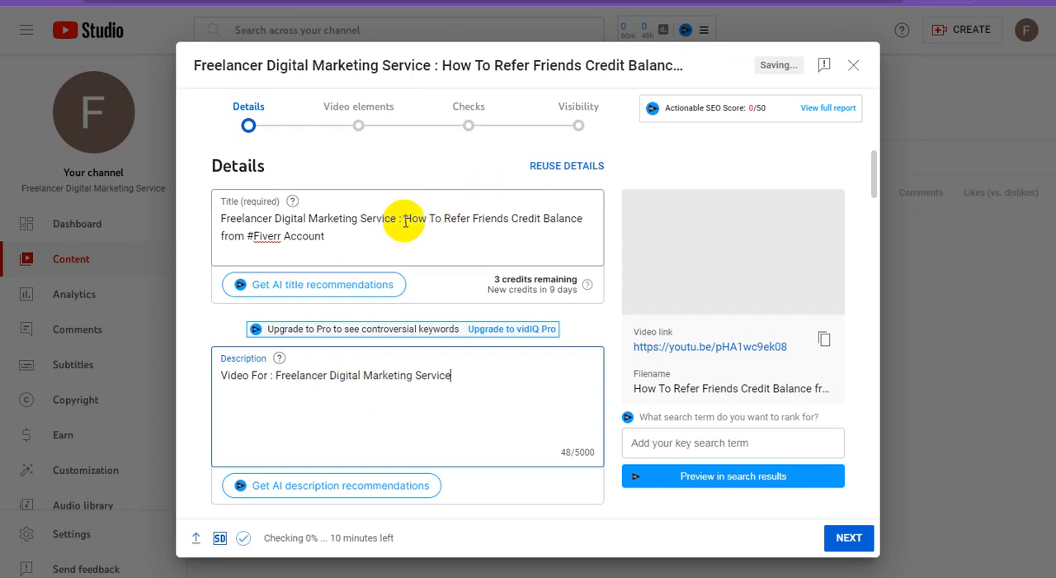
Turn the channel name in the description into the hashtag #Freelancer_Digital_Marketing_Service.
left_click(278, 376)
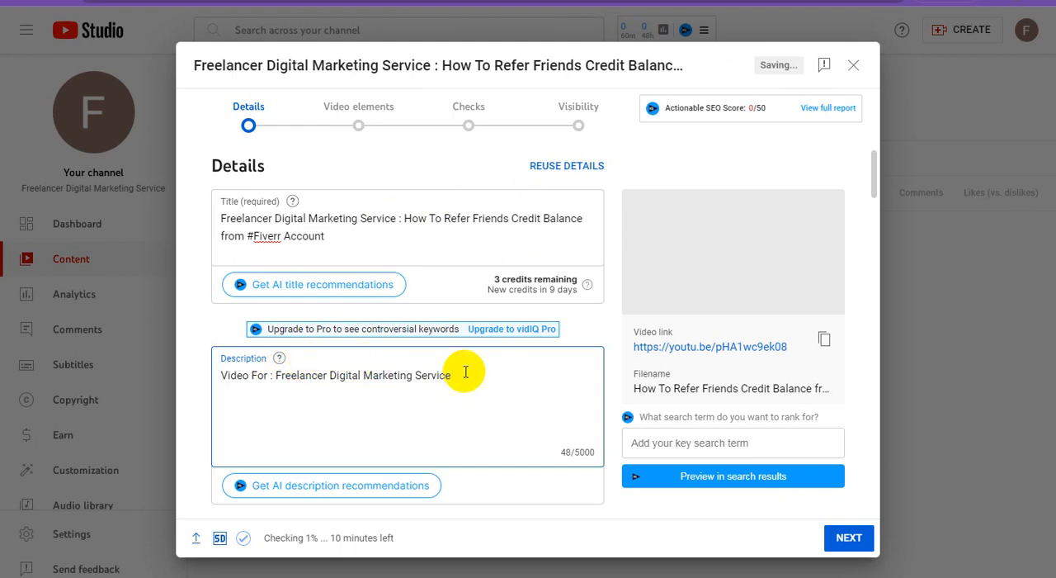
type("#")
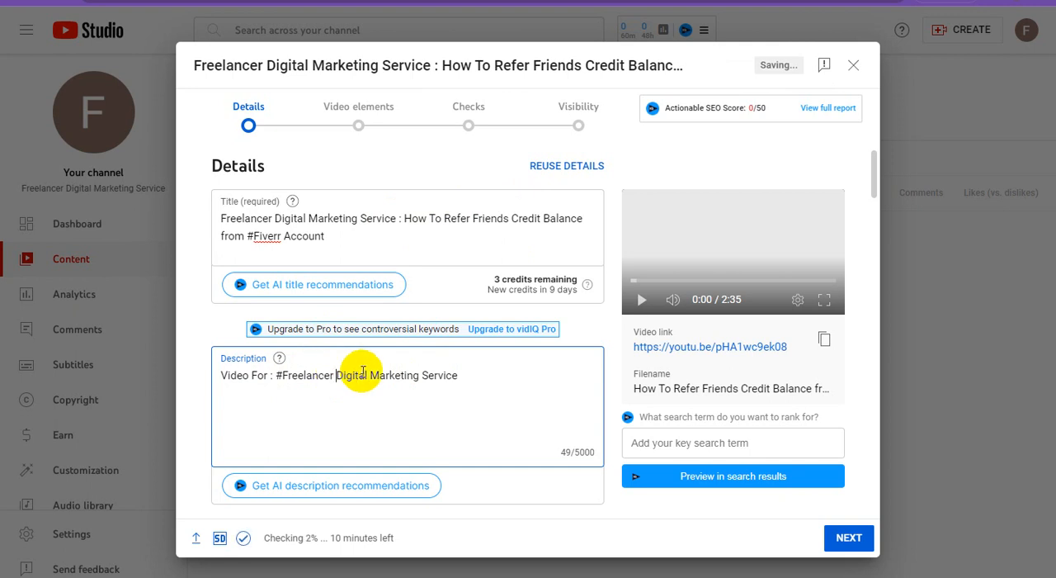
key("BackSpace")
type("_")
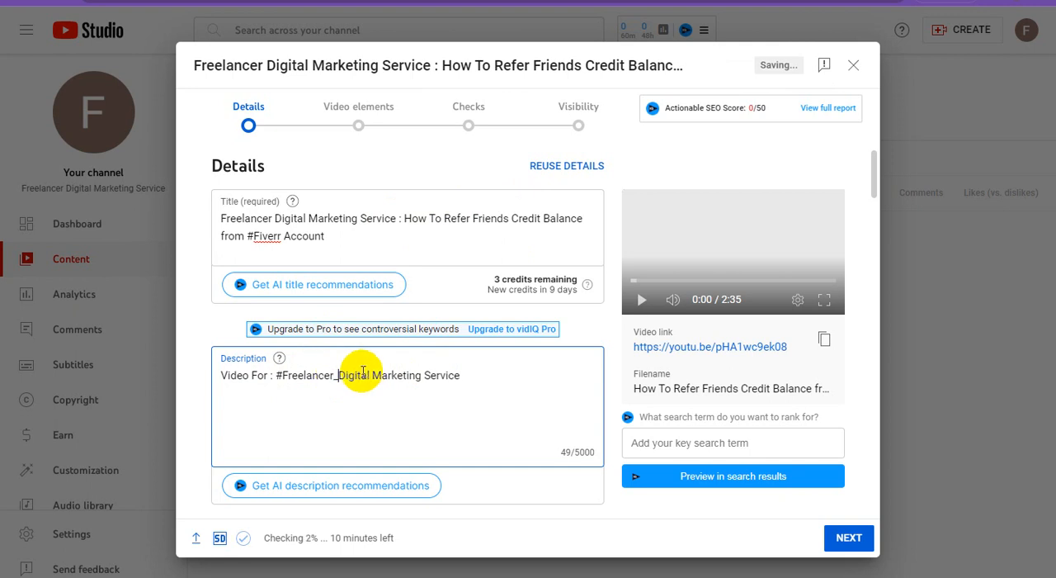
left_click(373, 373)
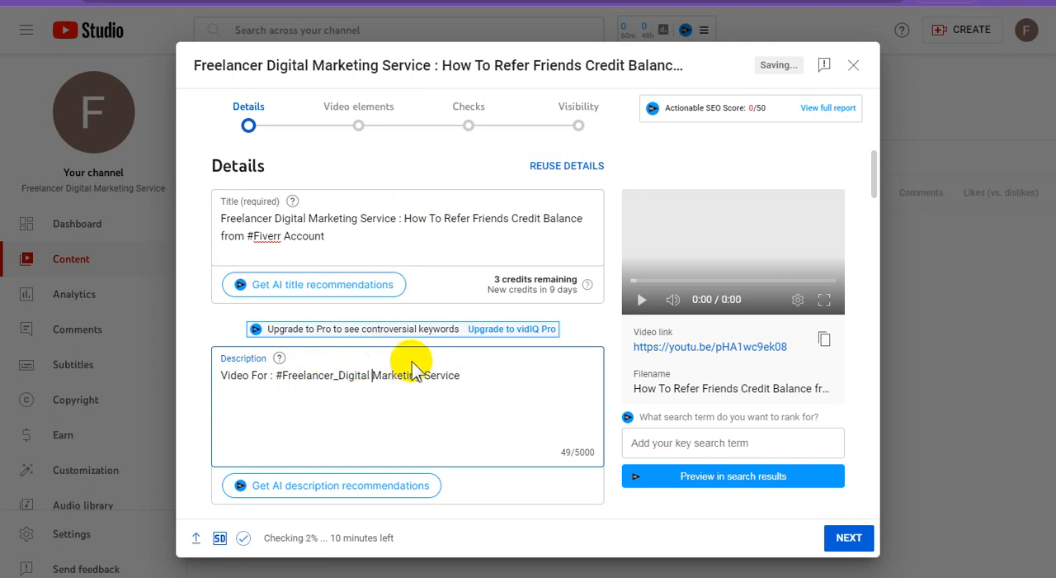
key("BackSpace")
type("_")
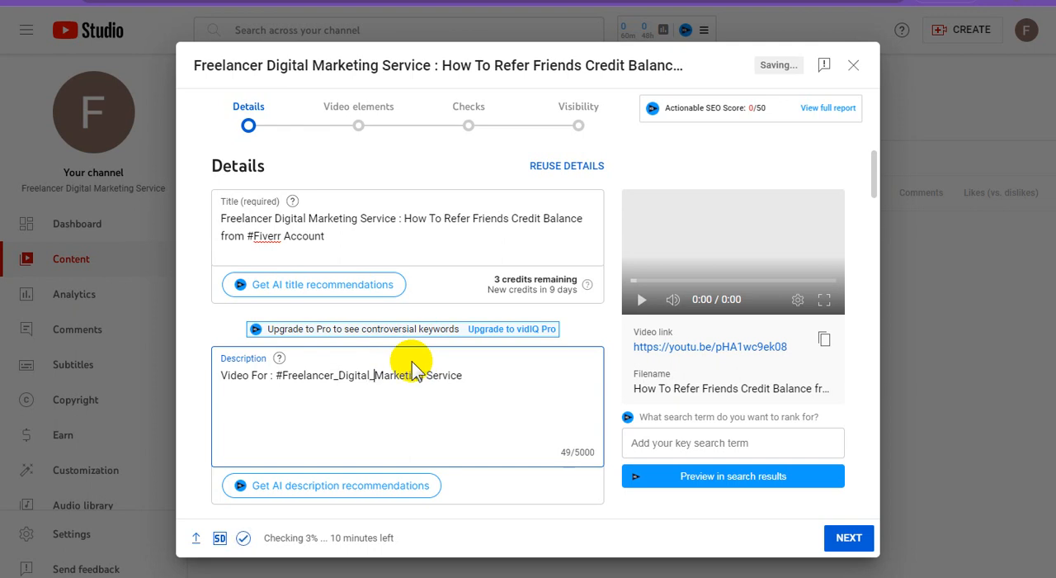
left_click(426, 375)
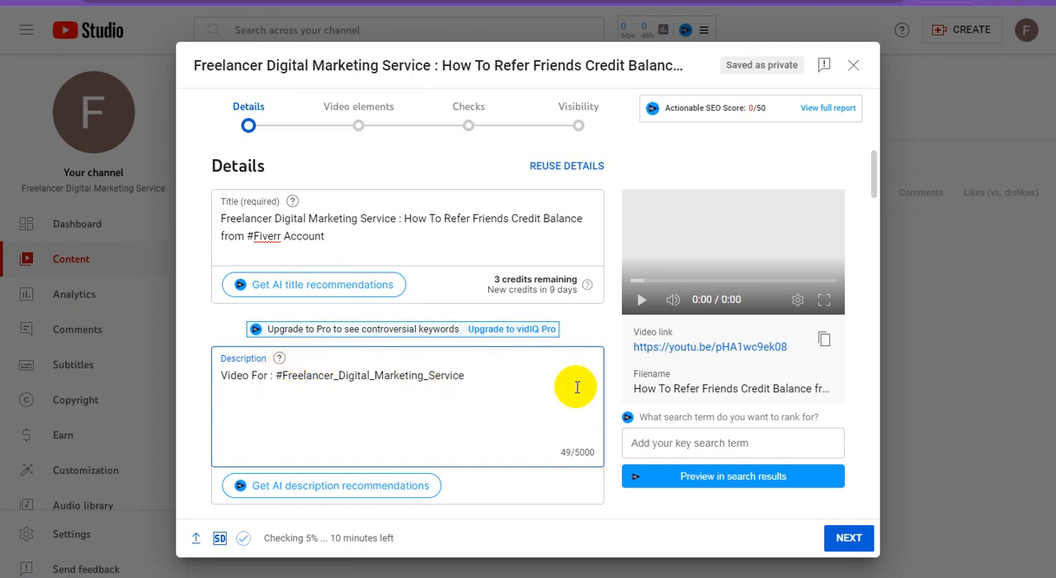
Copy "How To Refer Friends Credit Balance from #Fiverr Account" from the video title onto a new line of the description, below a blank line.
key("Return")
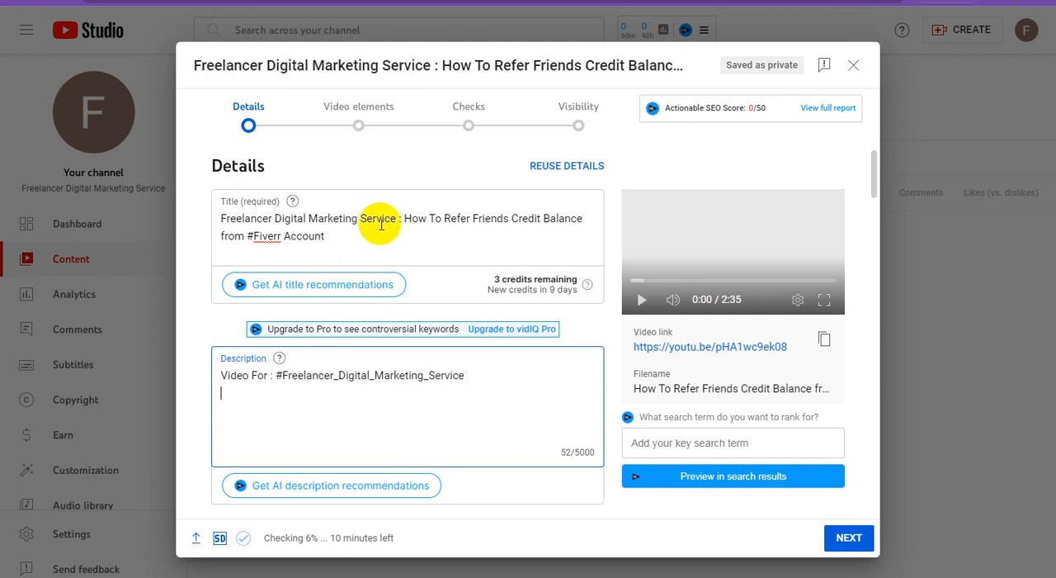
left_click(406, 220)
left_click_drag(407, 220, 424, 243)
key("ctrl+c")
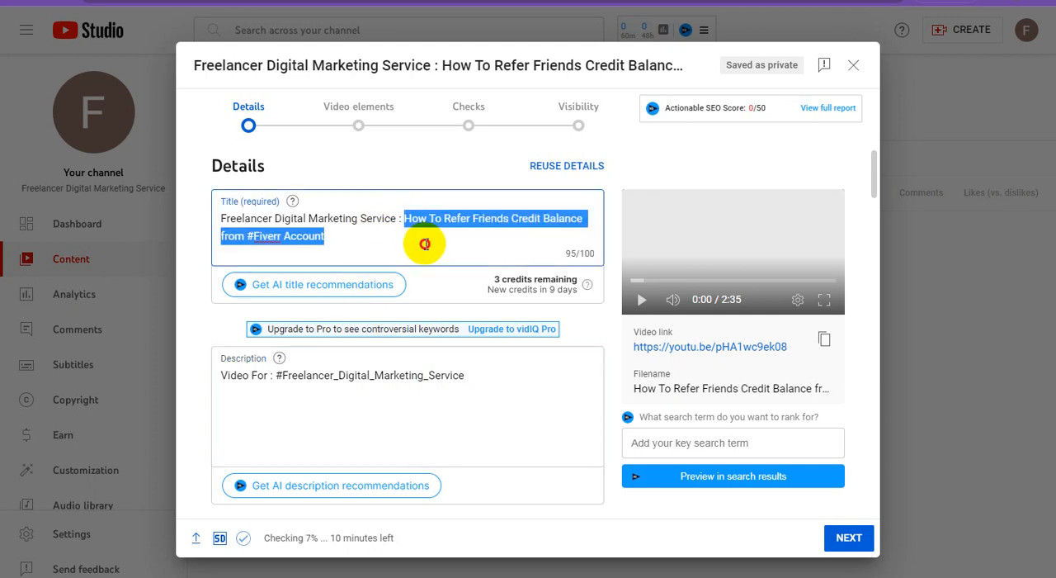
left_click(246, 397)
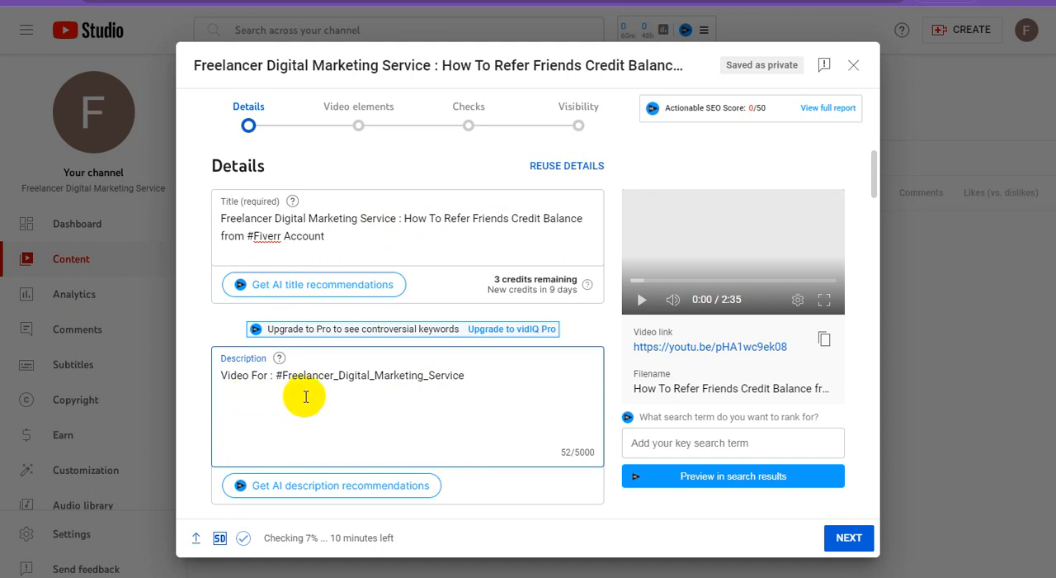
key("ctrl+v")
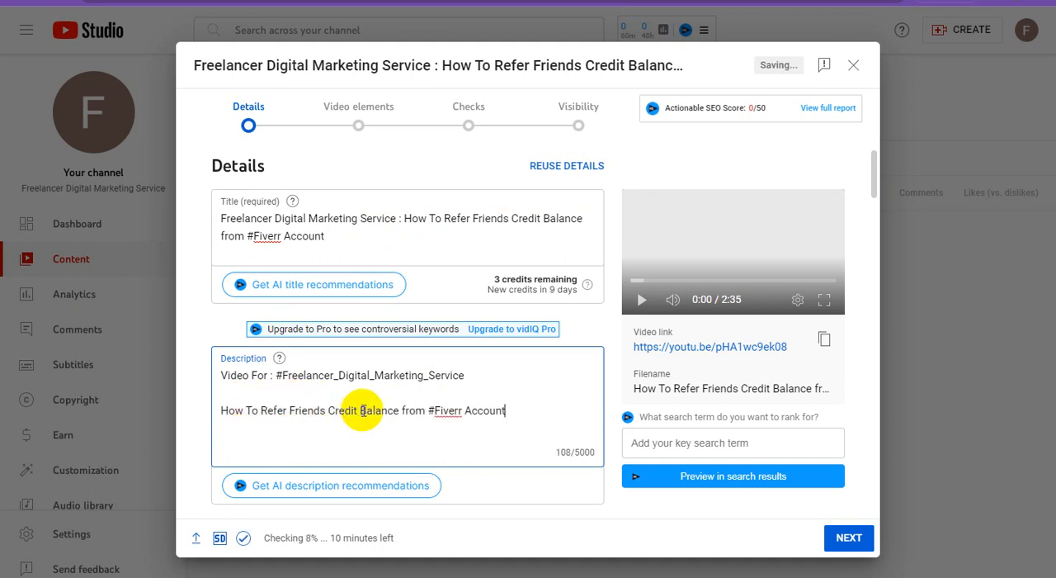
Prefix the copied description line with "Waching Video :" and add a blank line below it.
left_click(221, 410)
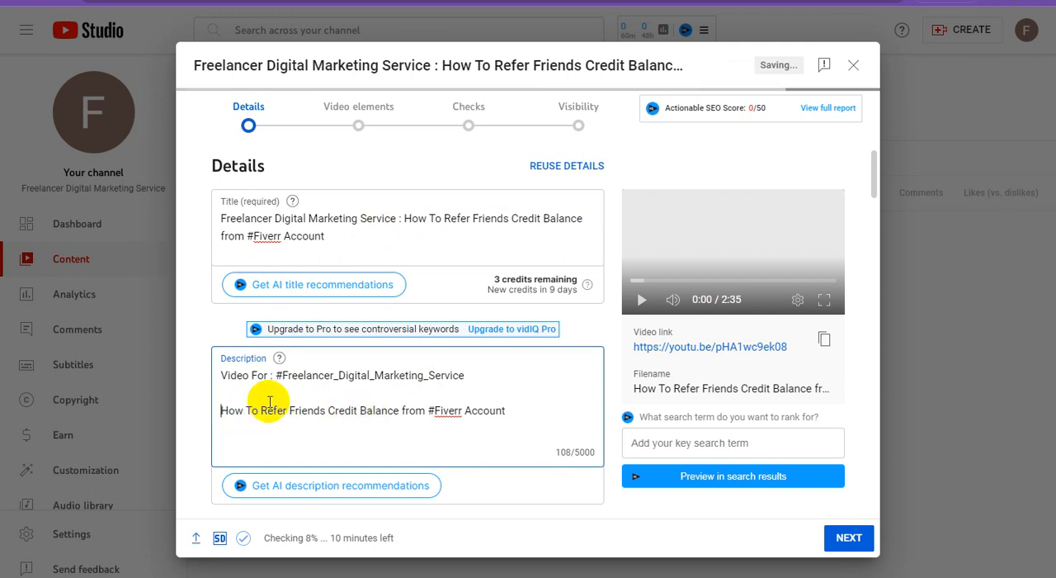
type("Wac")
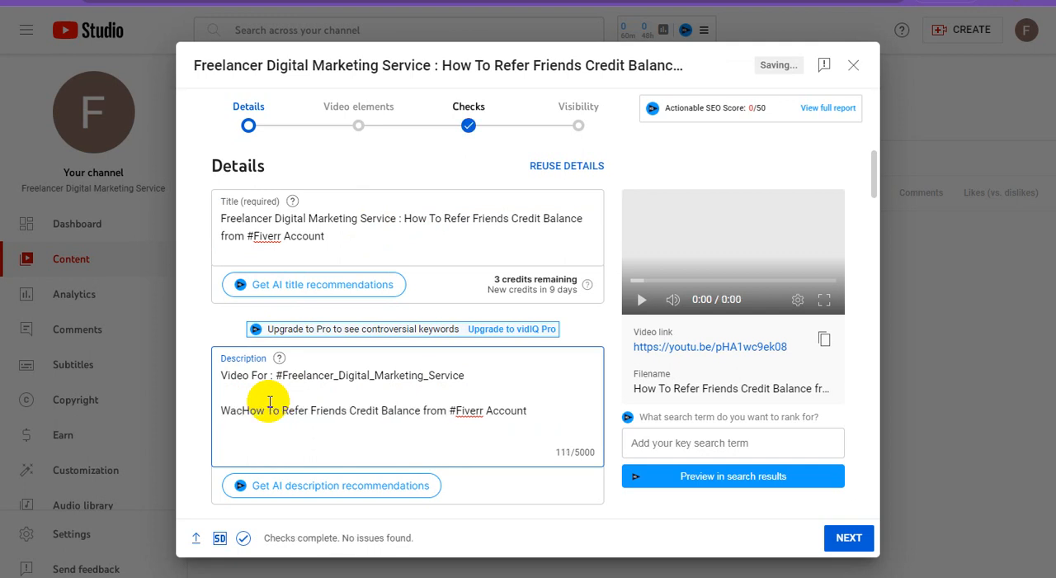
type("h ")
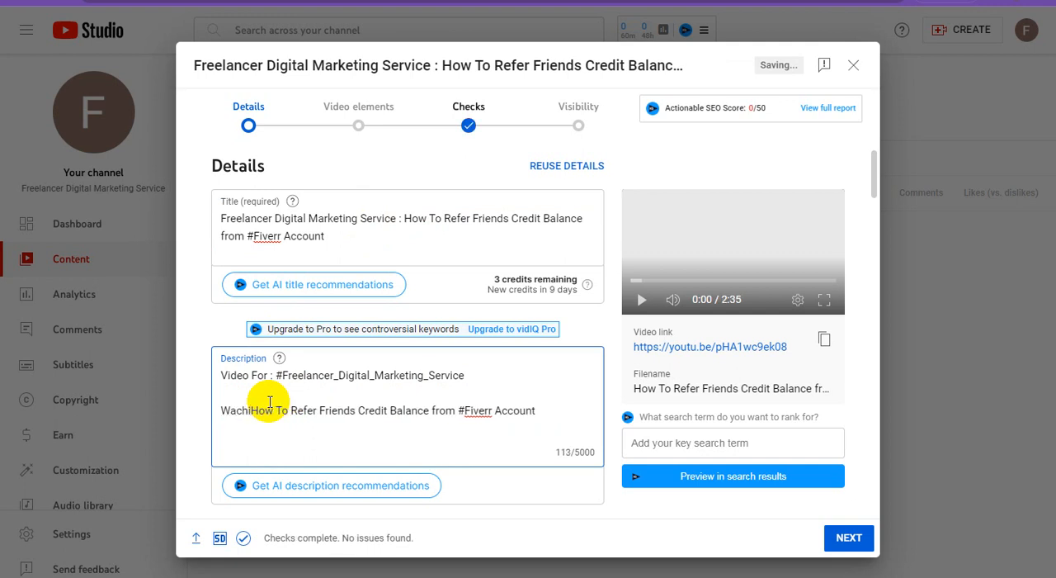
type("ng Vid")
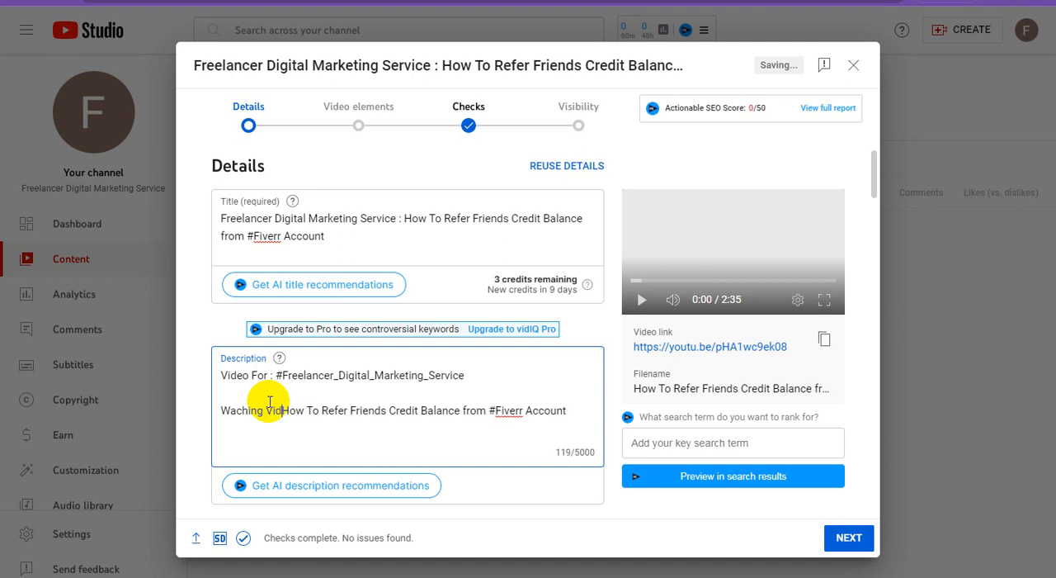
type("eo :")
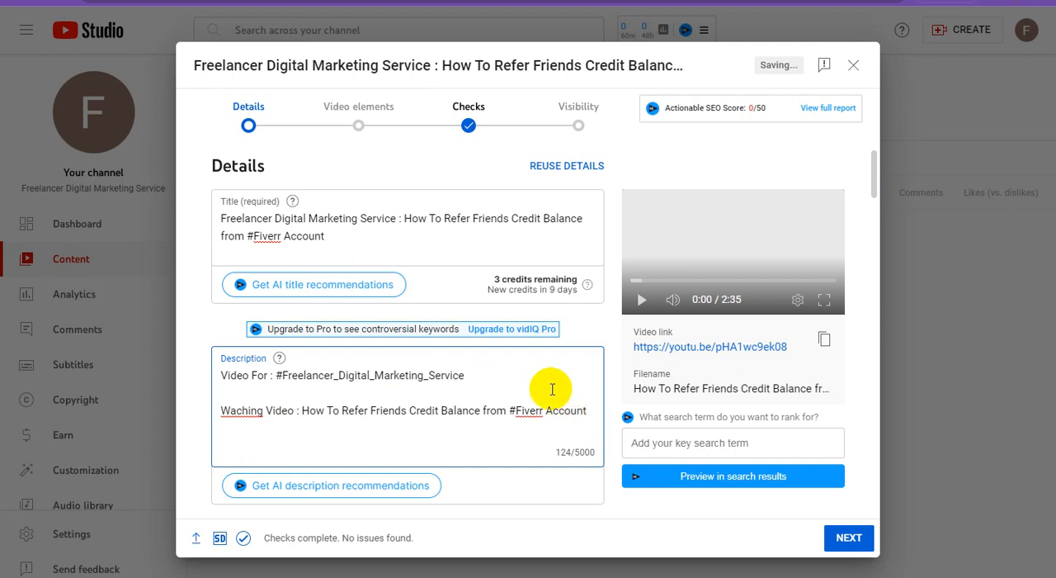
key("Return")
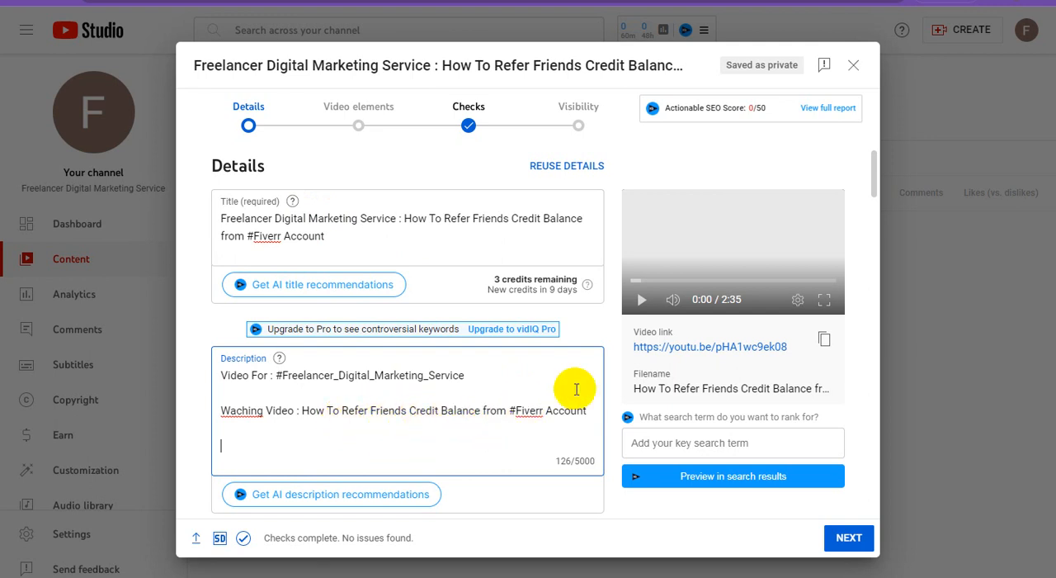
Start a new playlist for the video and title it "Freelancer Digital Workplace".
scroll(576, 389, "down", 5)
scroll(625, 377, "up", 2)
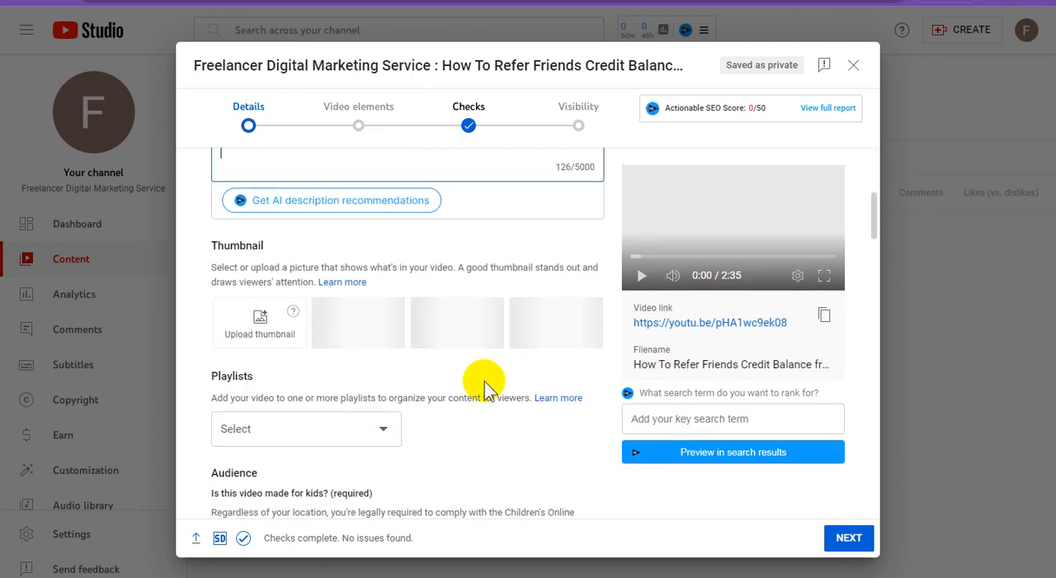
left_click(321, 423)
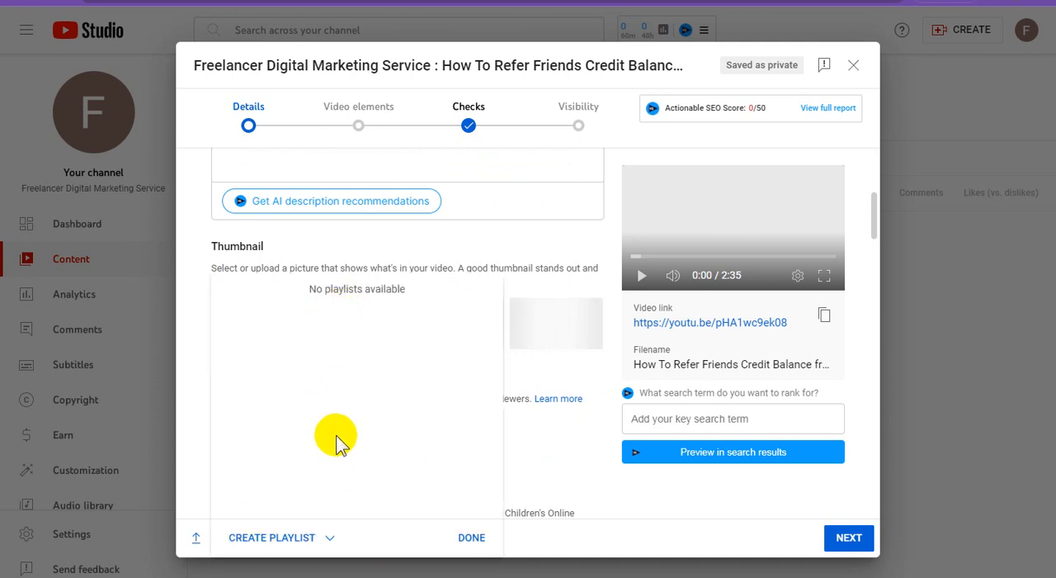
left_click(327, 539)
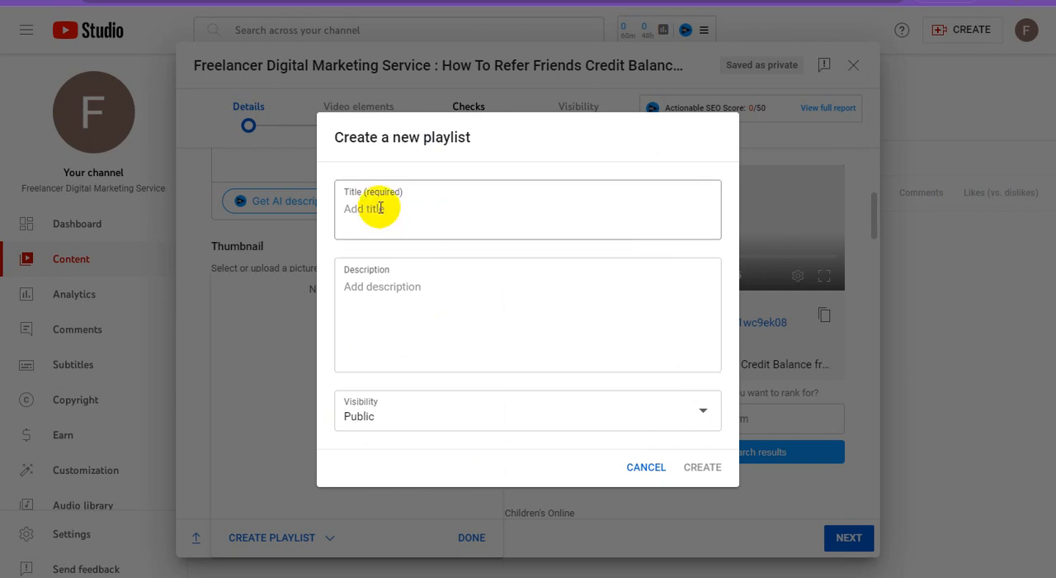
left_click(380, 208)
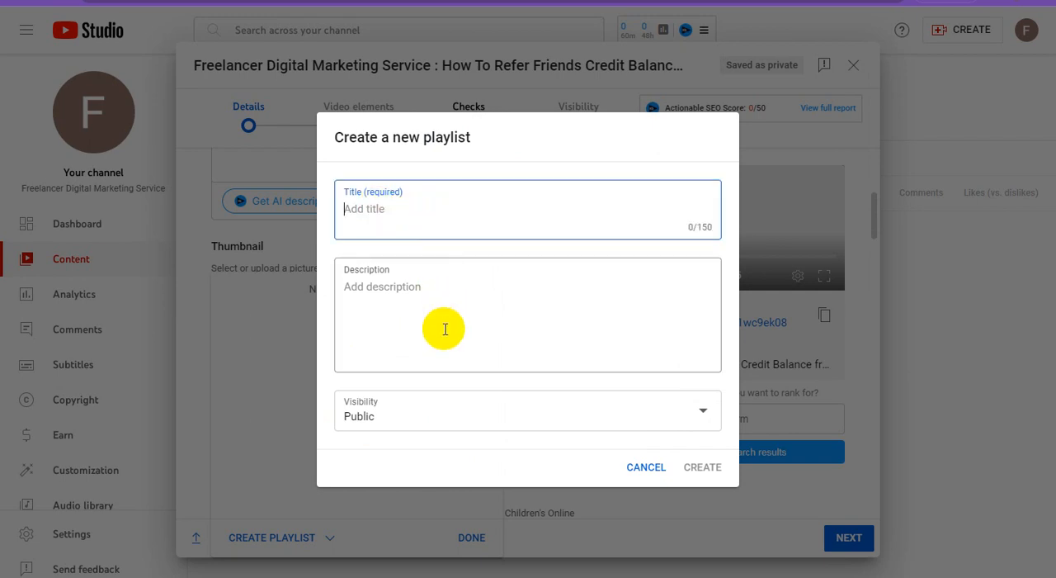
type("Freenal")
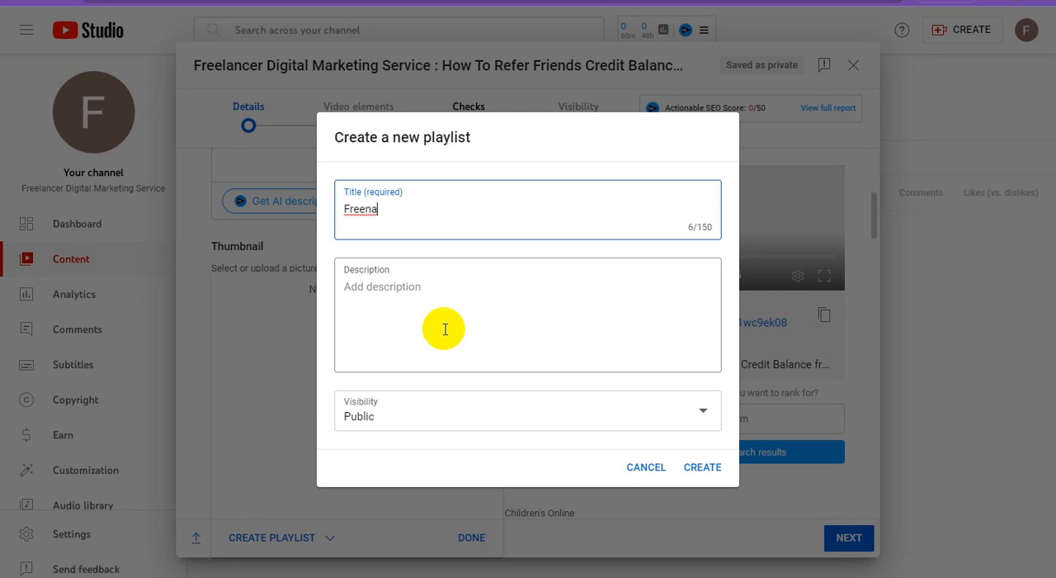
key("BackSpace")
key("BackSpace")
key("BackSpace")
type("land")
type("cer")
type(" D")
type("ig")
type("ital")
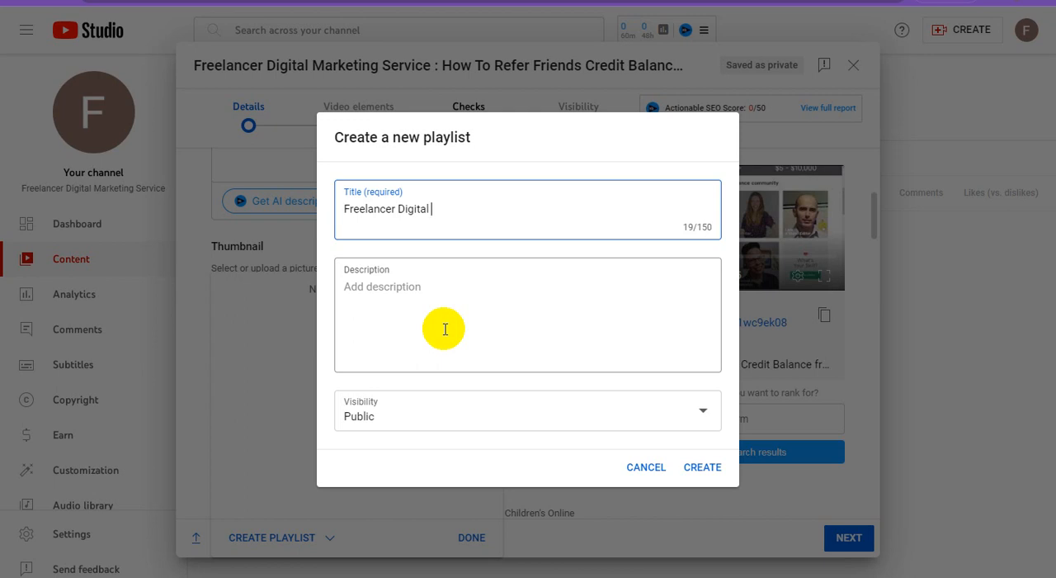
type("Workshop")
key("BackSpace")
key("BackSpace")
type("lace")
Fill the playlist description with its title followed by the digital marketing keyword list, then create the public playlist and assign it to the video.
key("ctrl+a")
key("ctrl+c")
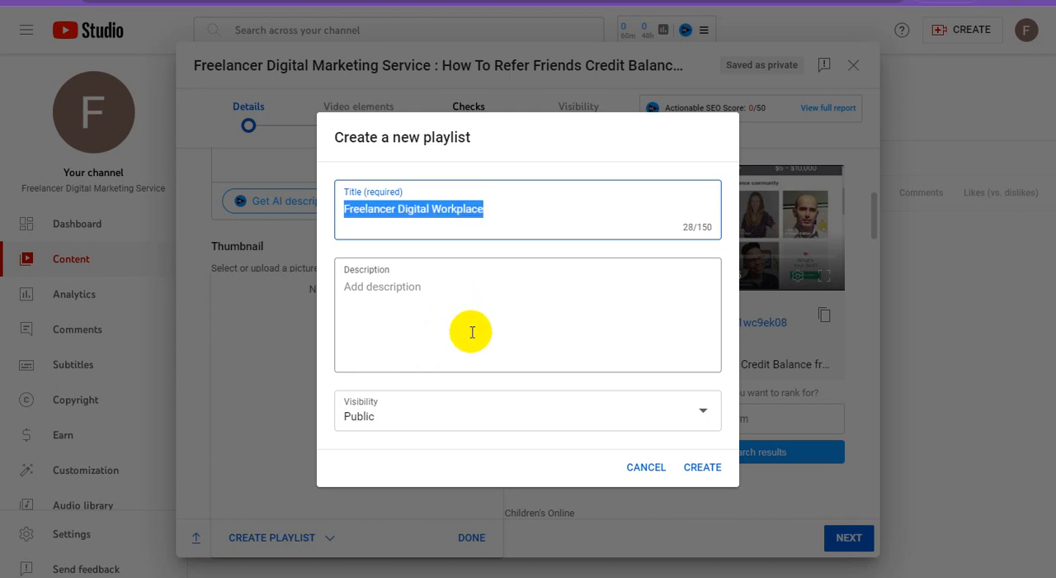
left_click(449, 305)
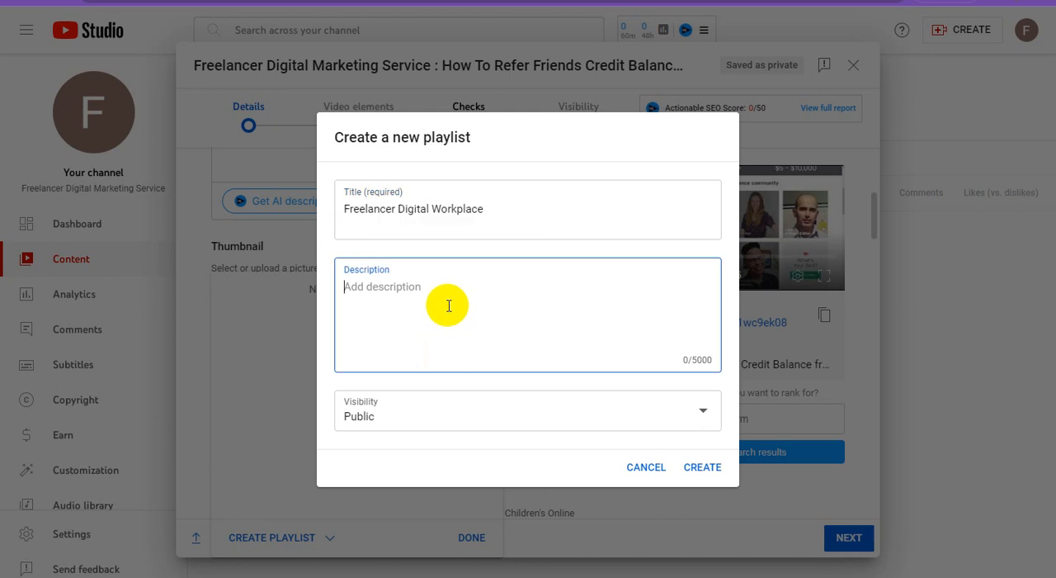
key("ctrl+v")
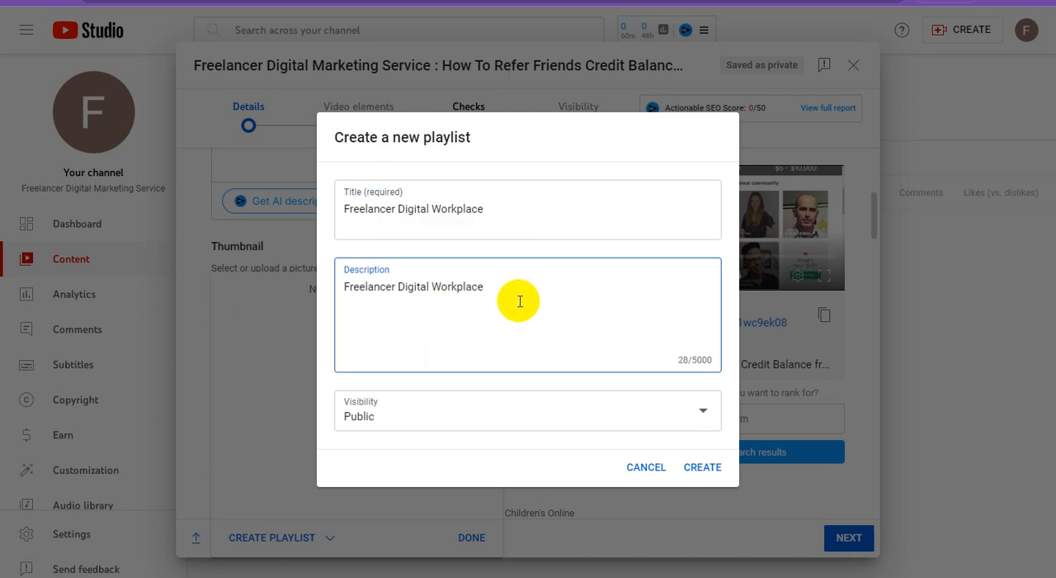
type(",")
key("ctrl+v")
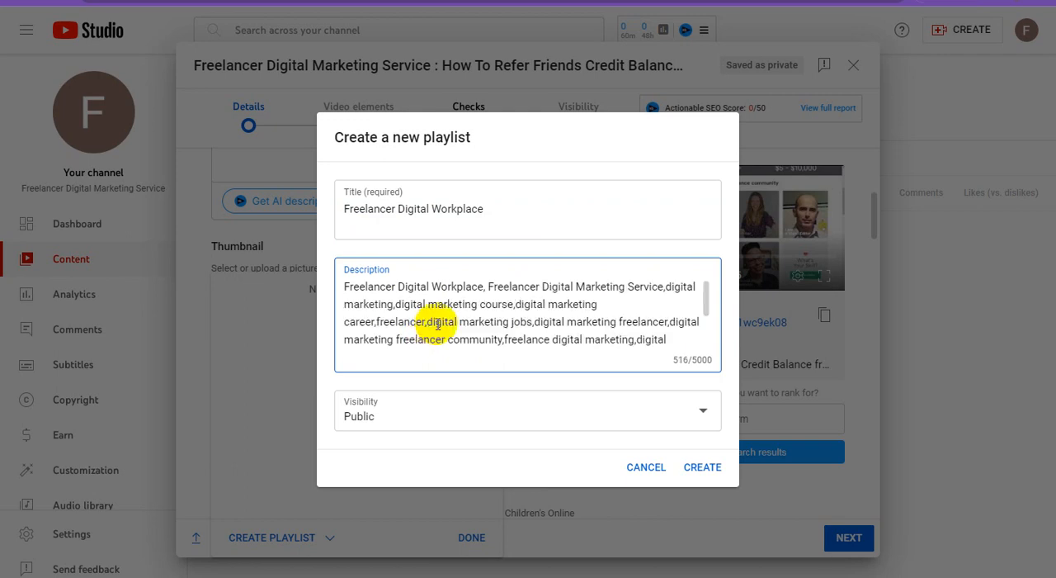
left_click(704, 468)
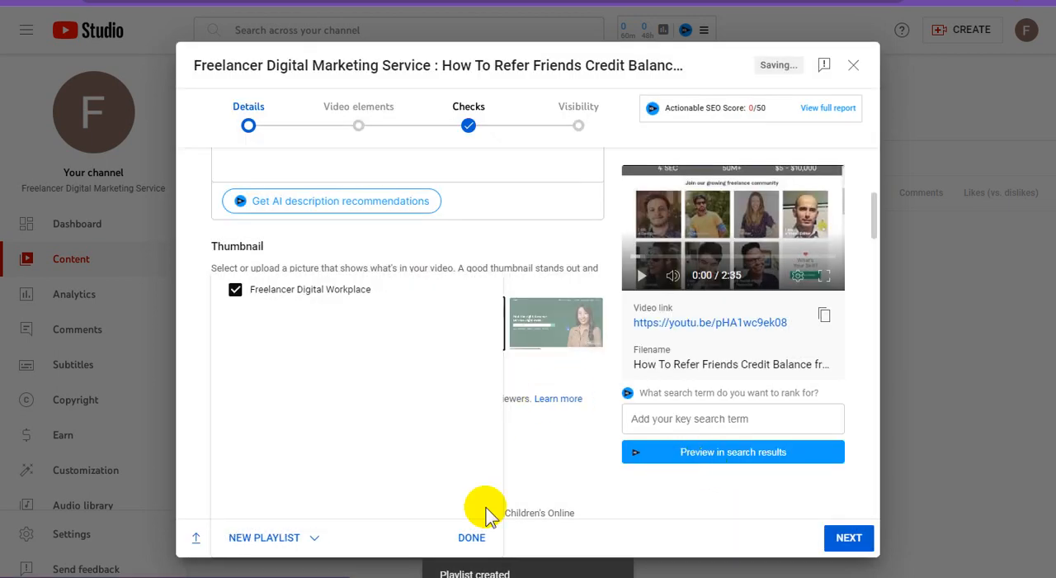
left_click(471, 538)
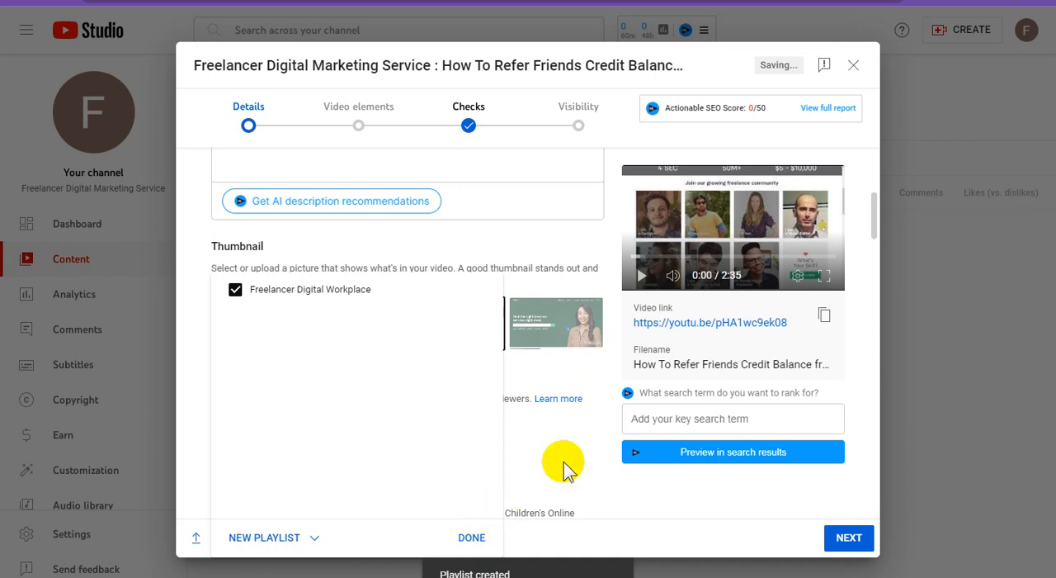
Choose the first suggested thumbnail, showing the smiling woman on the Fiverr page, for the video.
scroll(606, 384, "down", 3)
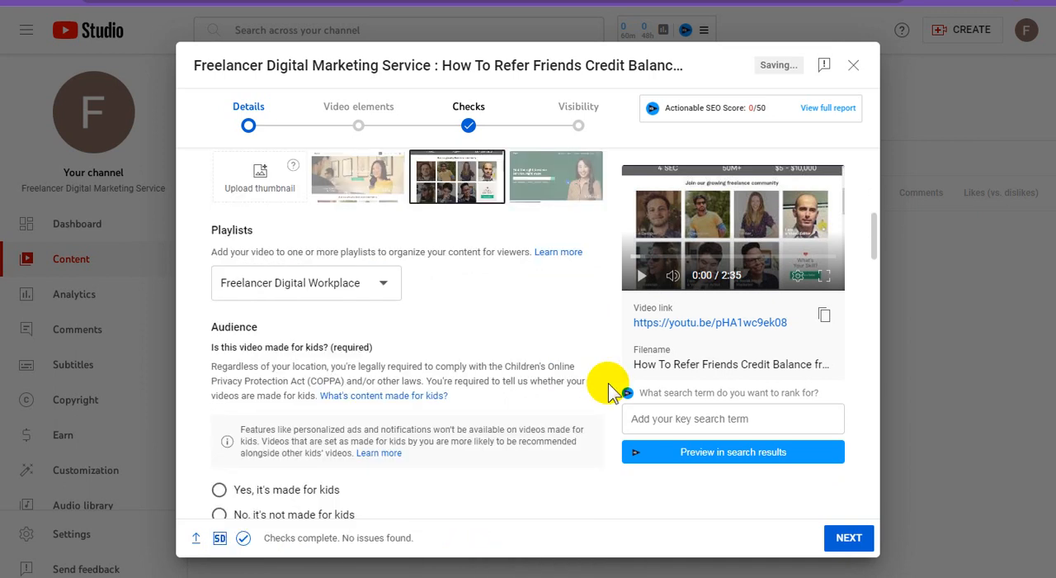
left_click(373, 187)
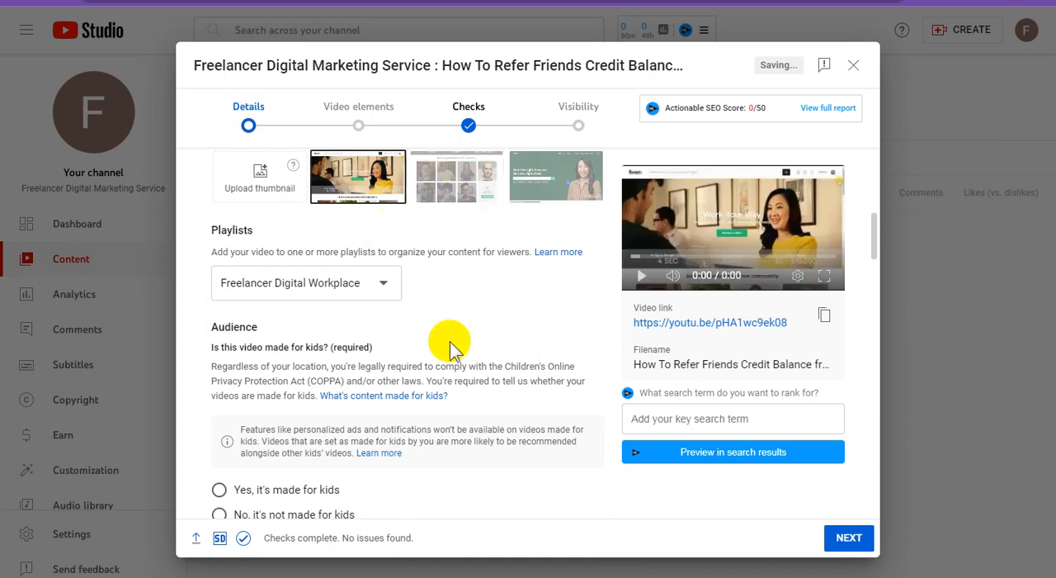
Copy the channel name "Freelancer Digital Marketing Service" from the start of the video title.
scroll(557, 353, "down", 3)
scroll(495, 392, "down", 7)
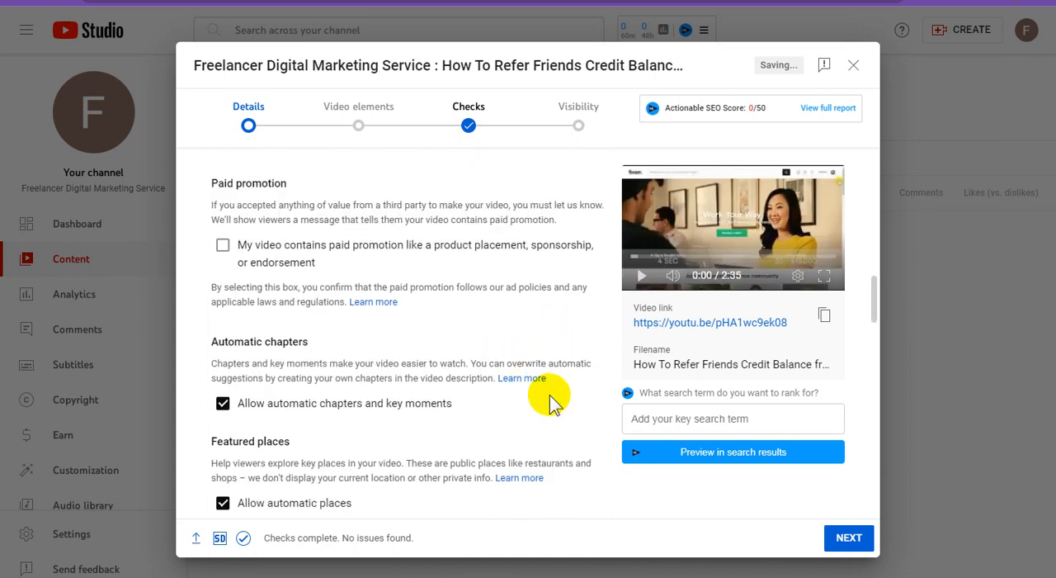
scroll(471, 393, "down", 1)
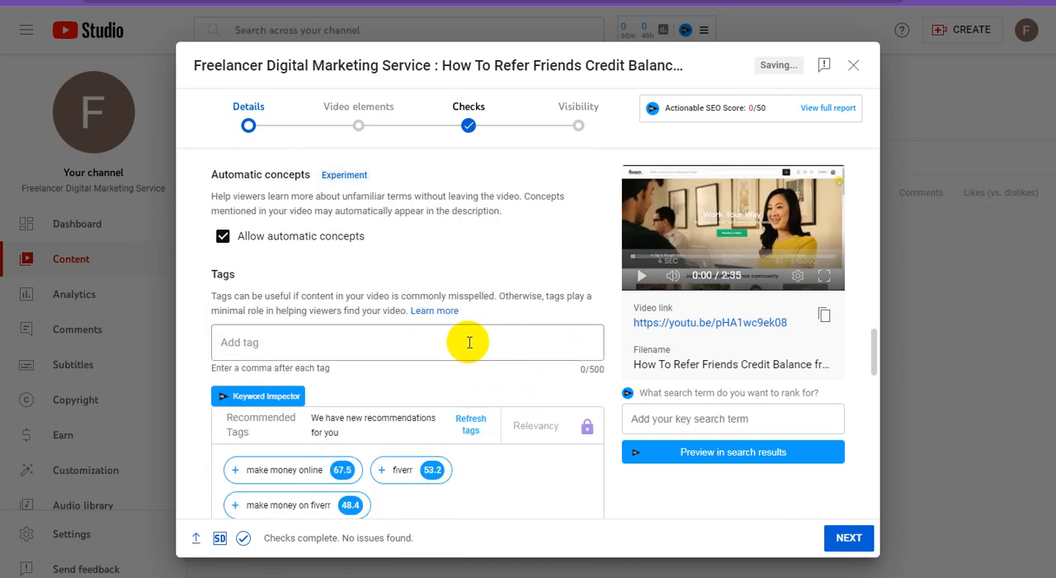
scroll(470, 342, "up", 12)
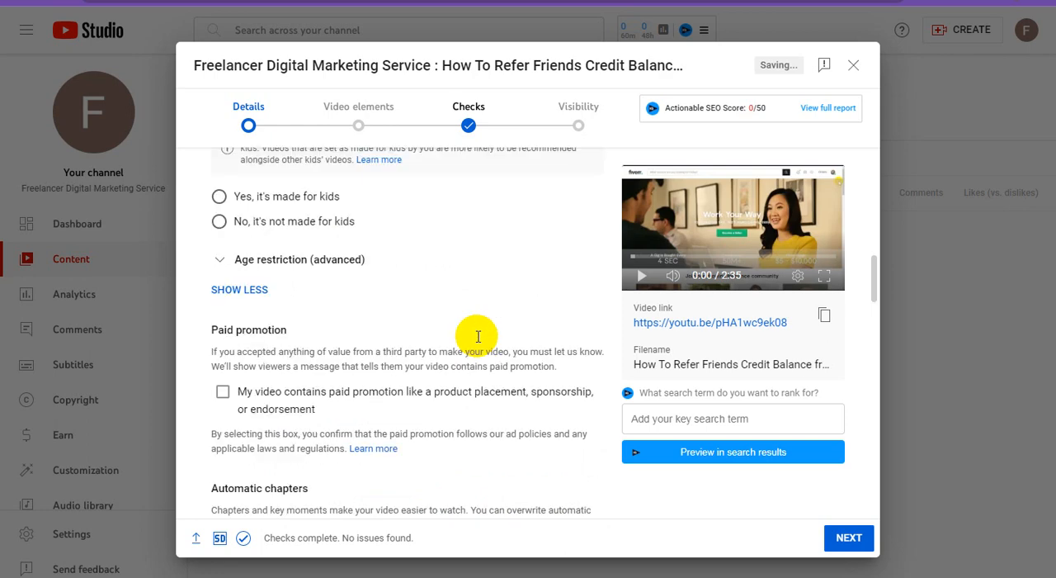
scroll(479, 330, "up", 4)
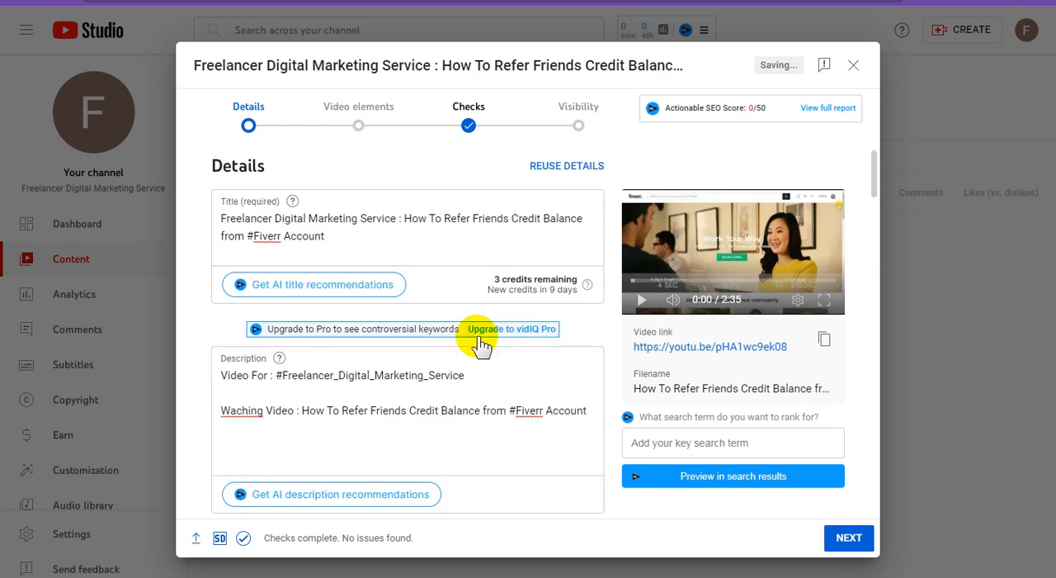
left_click_drag(395, 218, 222, 219)
key("ctrl+c")
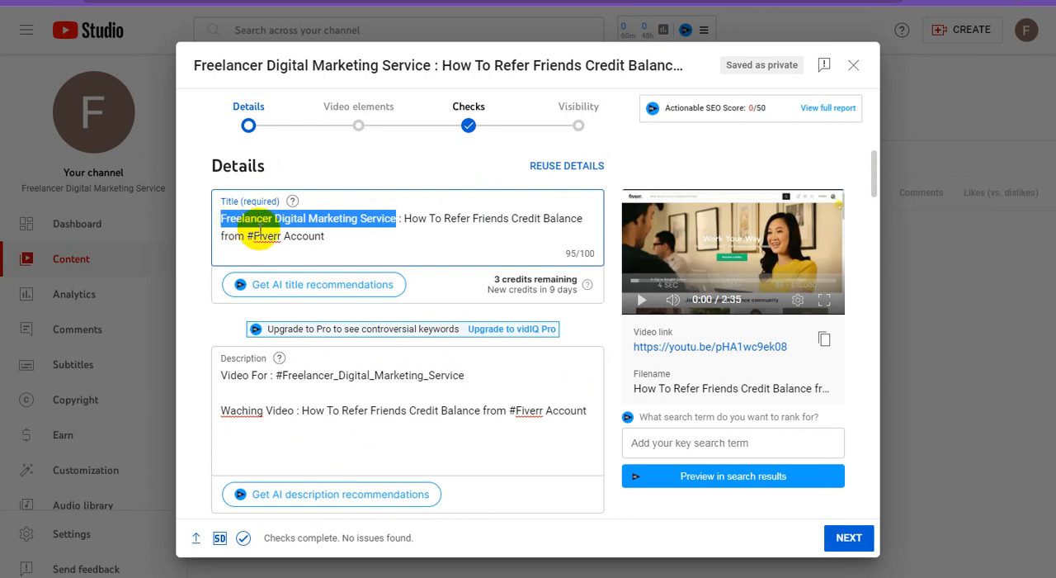
Set the video's audience to "No, it's not made for kids".
scroll(489, 345, "down", 1)
scroll(489, 345, "down", 15)
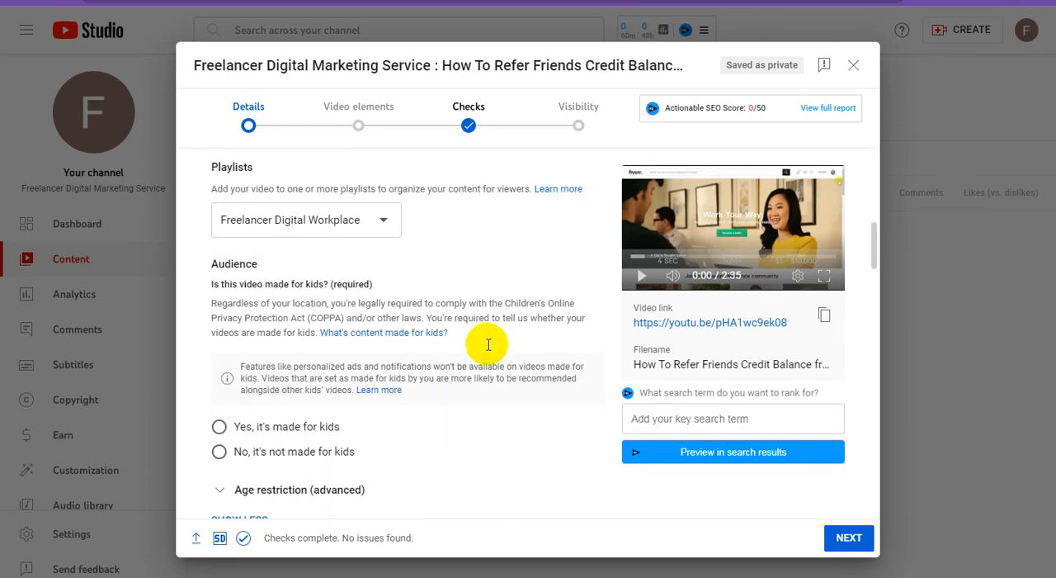
scroll(487, 344, "up", 2)
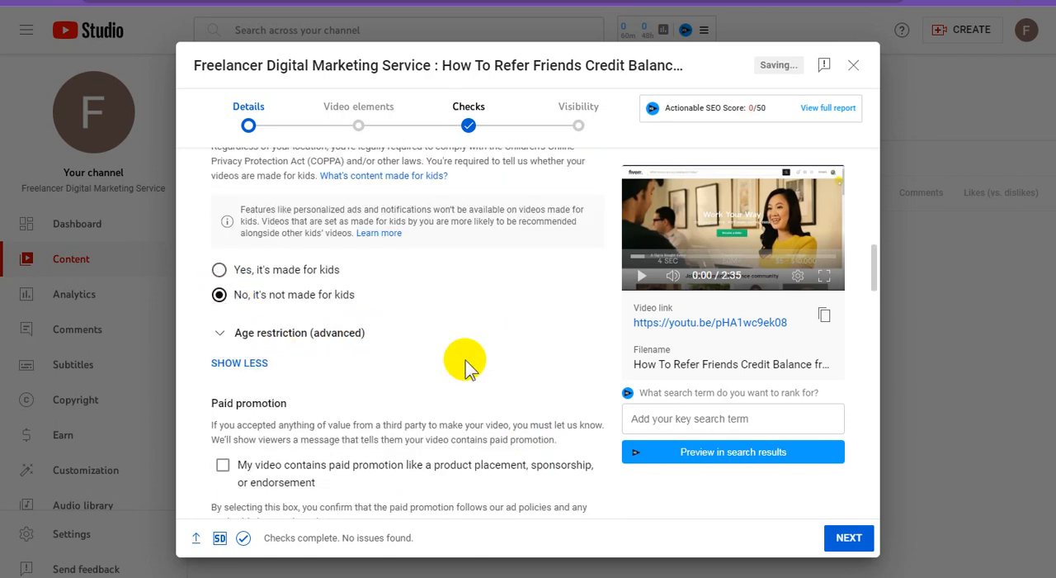
Add the copied channel name "Freelancer Digital Marketing Service" as a video tag.
scroll(466, 363, "down", 8)
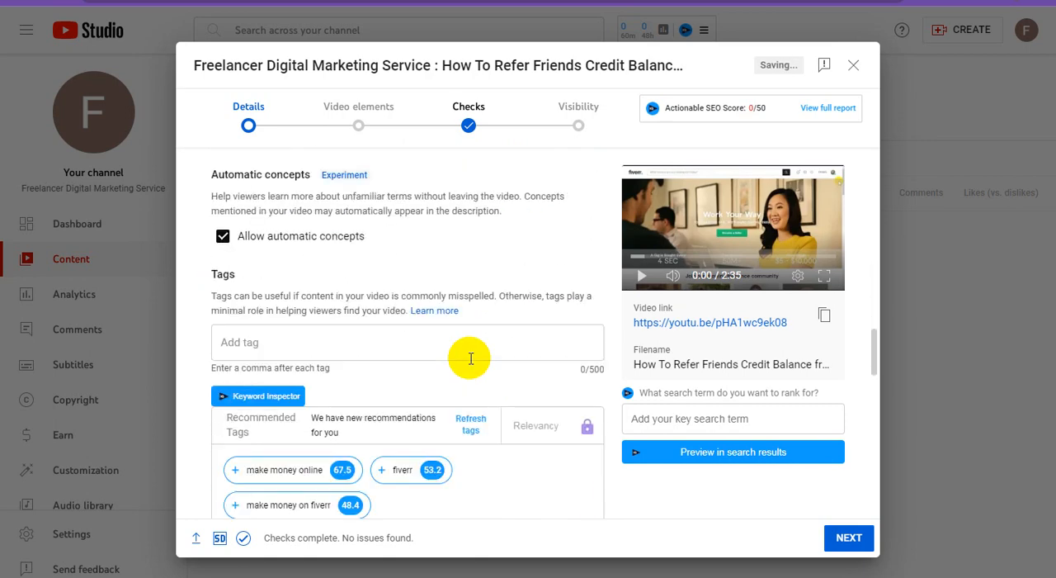
left_click(274, 341)
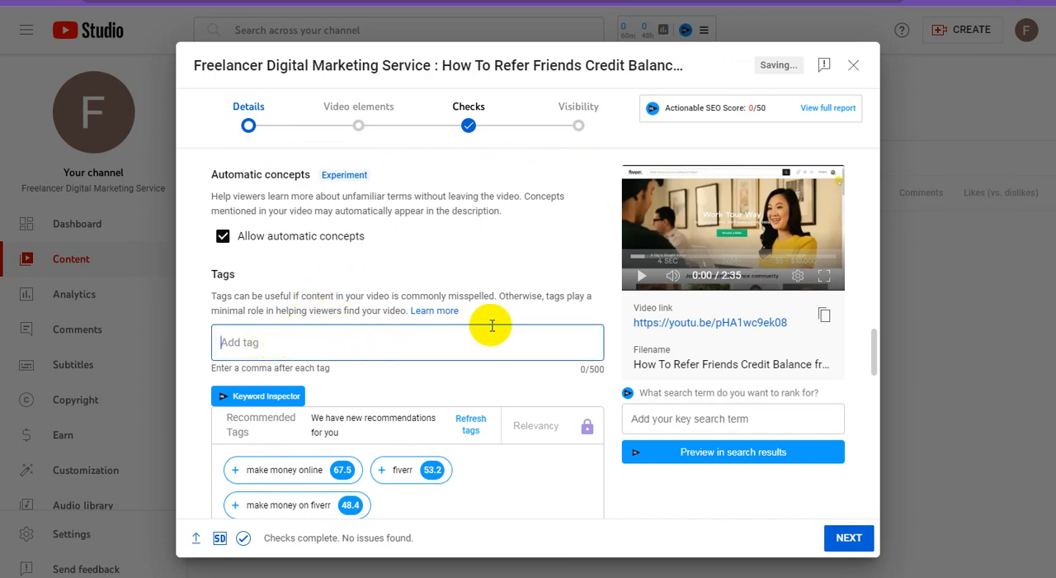
key("ctrl+v")
key("Return")
Select the phrase "How To Refer Friends Credit Balance from #Fiverr Account" in the video description.
scroll(477, 306, "up", 10)
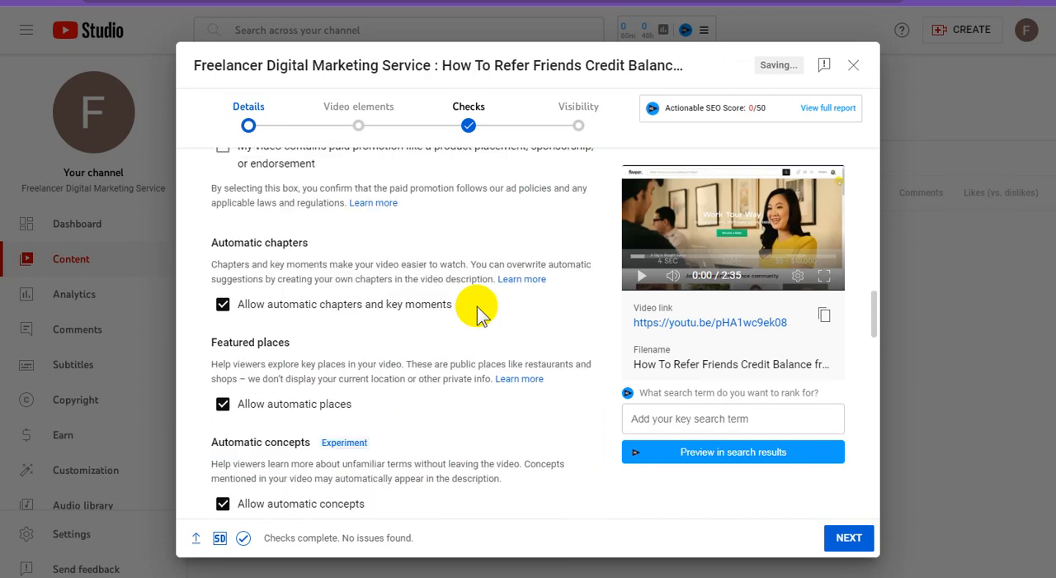
scroll(477, 306, "up", 5)
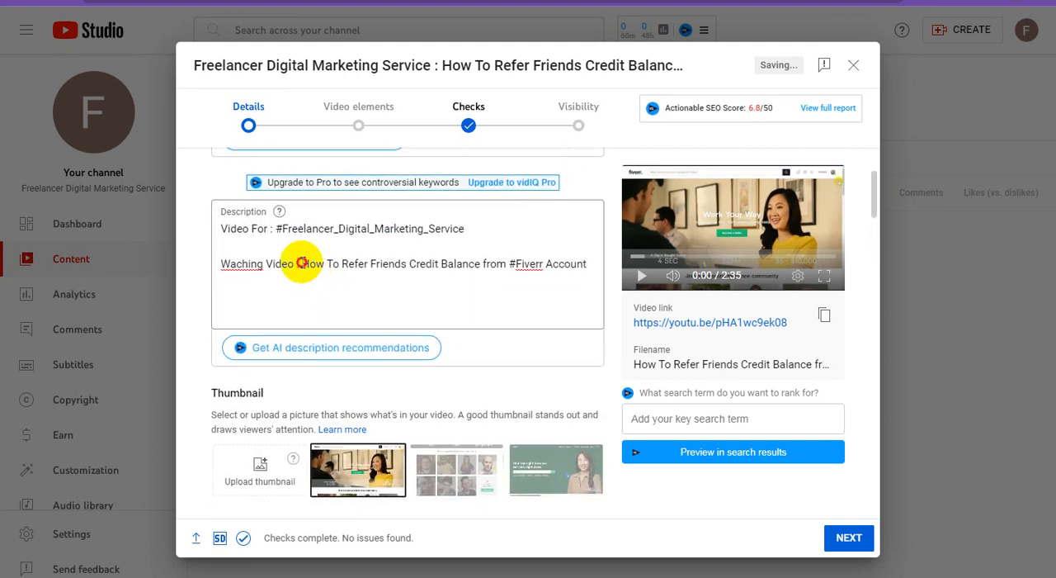
left_click_drag(302, 265, 389, 264)
left_click_drag(466, 263, 586, 264)
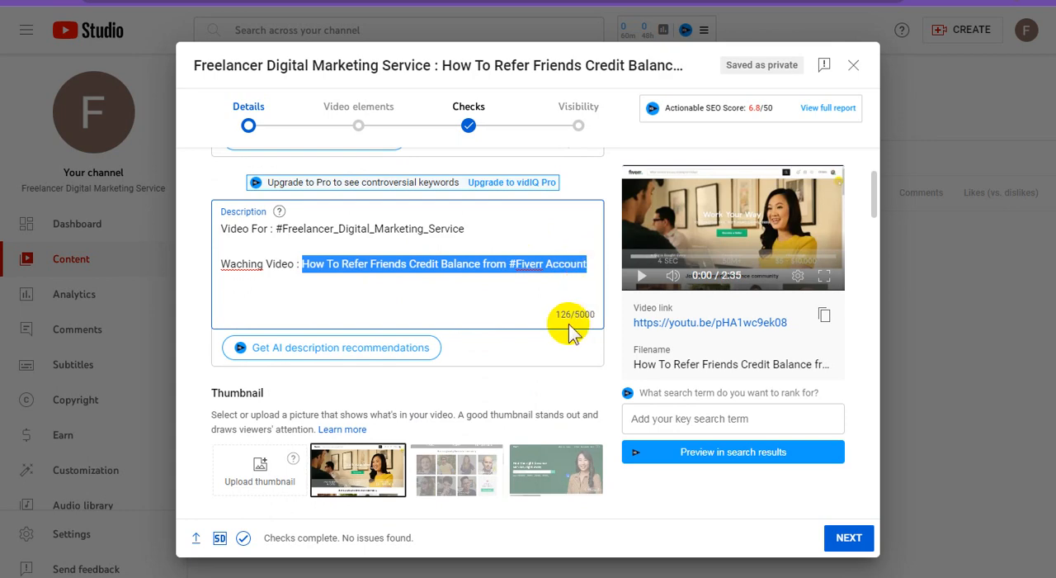
Paste the list of referral tags, including "refer a friend", "refer friends", "invite friends" and "refer and earn", after the channel-name tag.
scroll(467, 375, "down", 10)
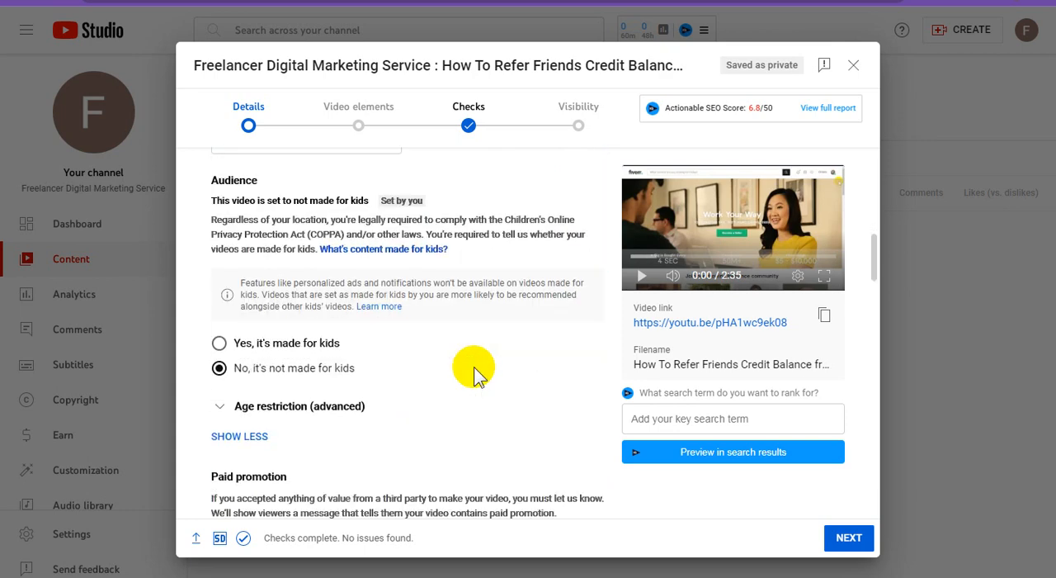
scroll(474, 373, "down", 3)
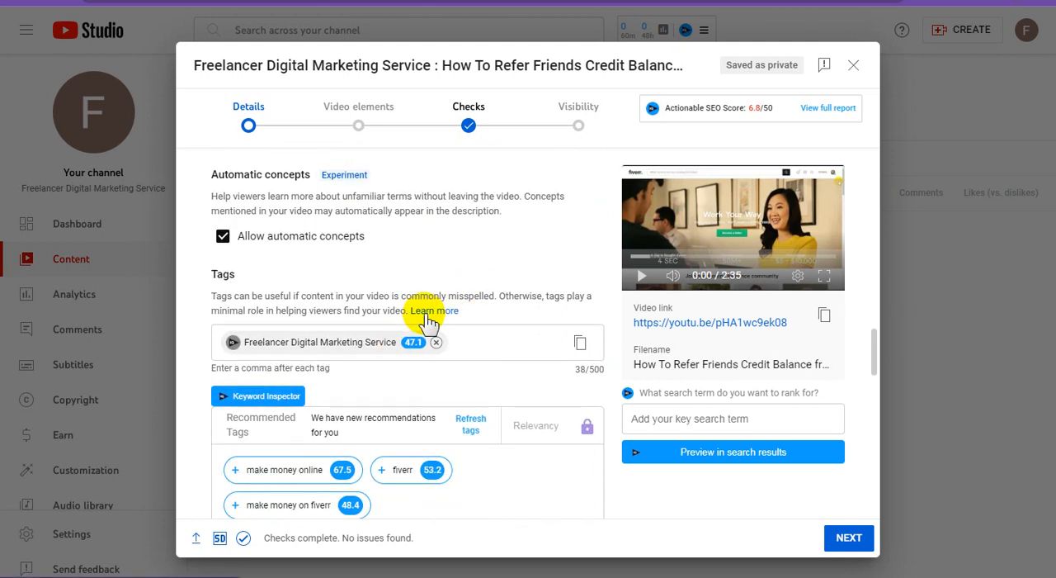
left_click(489, 343)
key("ctrl+v")
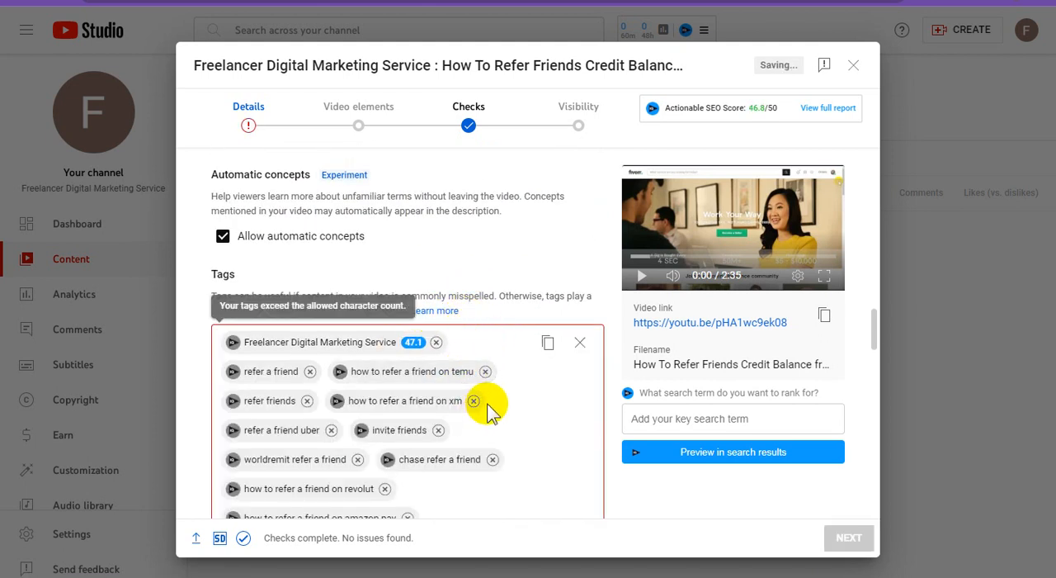
Remove the tag "discover refer a friend not working" from the video's tags.
scroll(492, 403, "down", 2)
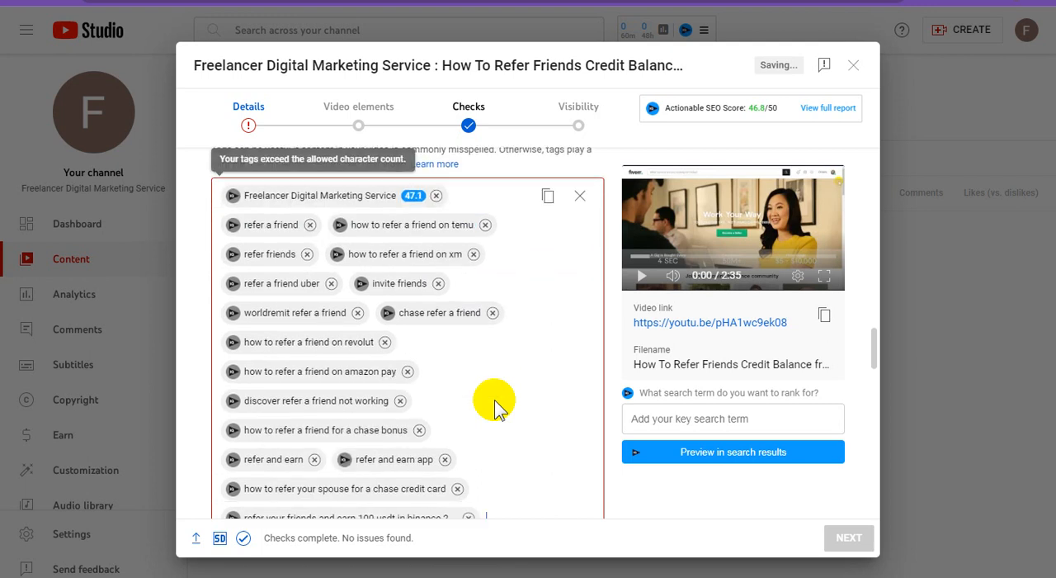
scroll(494, 400, "down", 2)
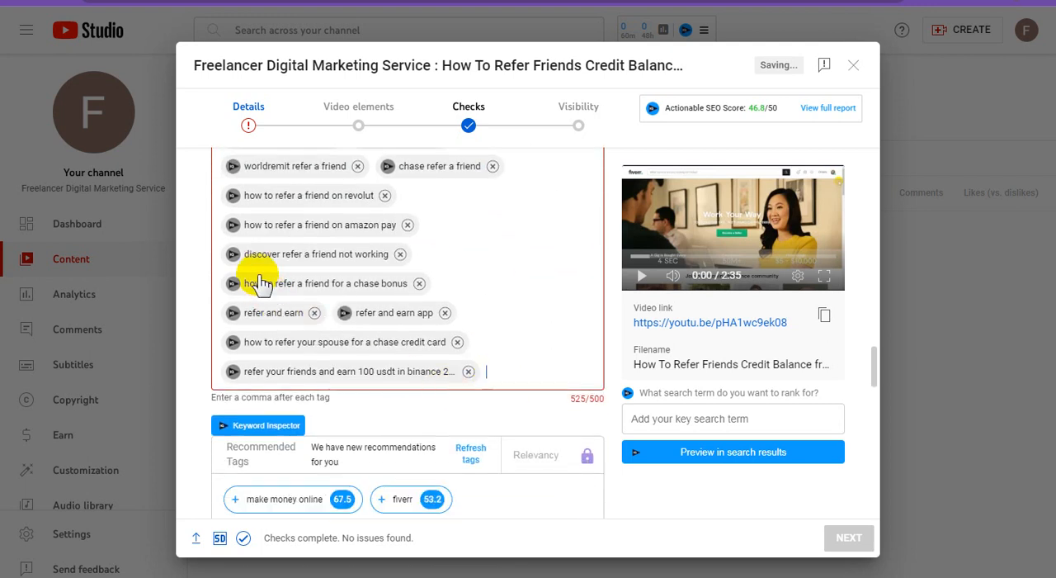
left_click(401, 254)
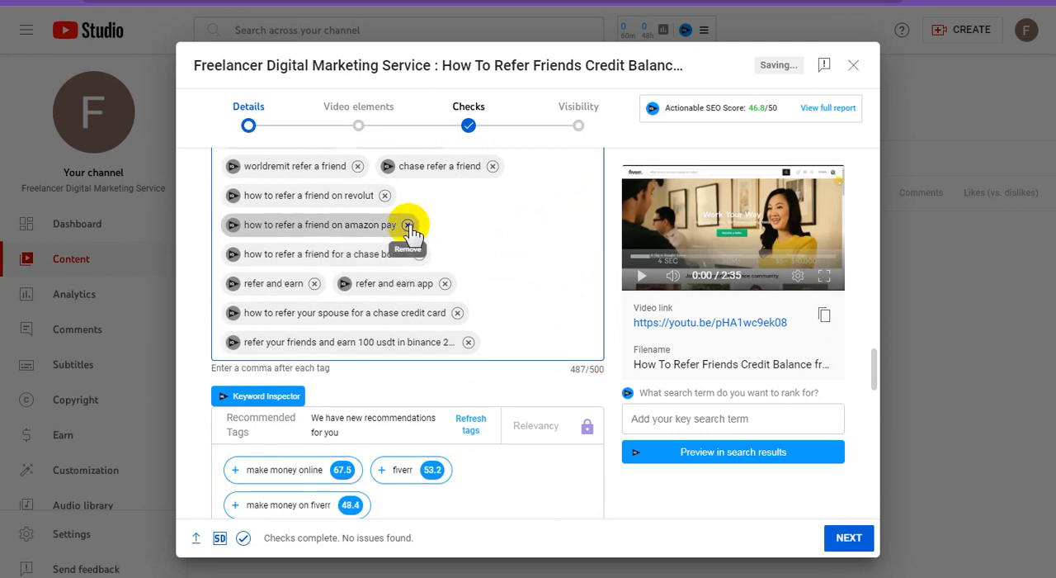
Change the tag "how to refer a friend on amazon pay" to "how to refer a friend on fiverr for pay".
left_click(347, 224)
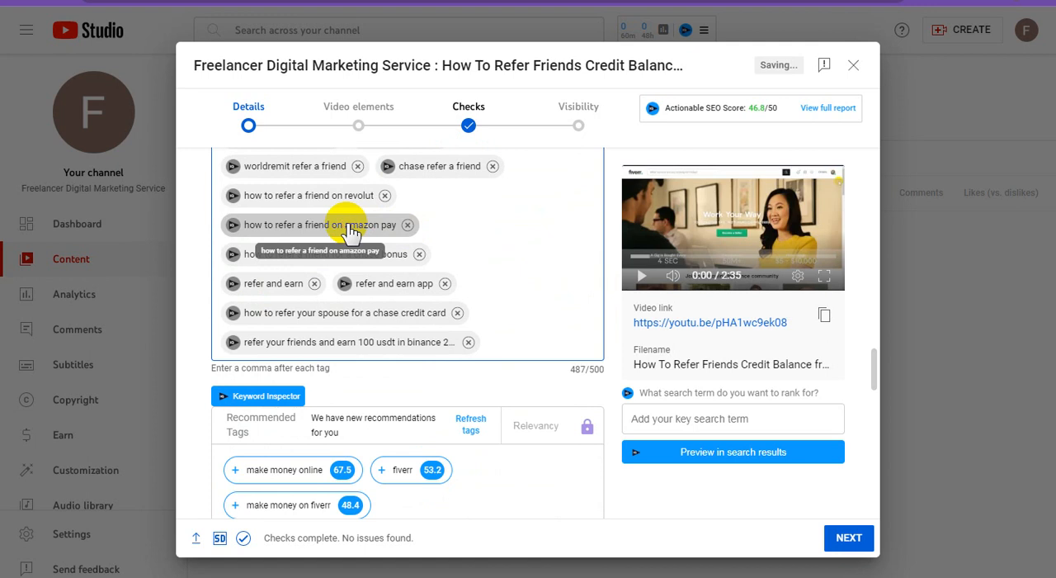
double_click(349, 226)
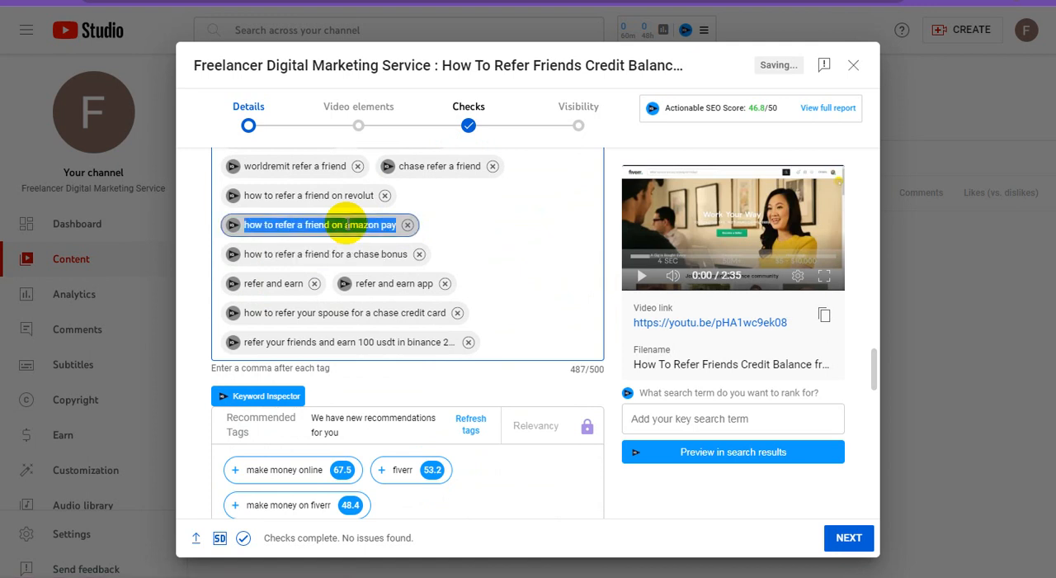
left_click(312, 225)
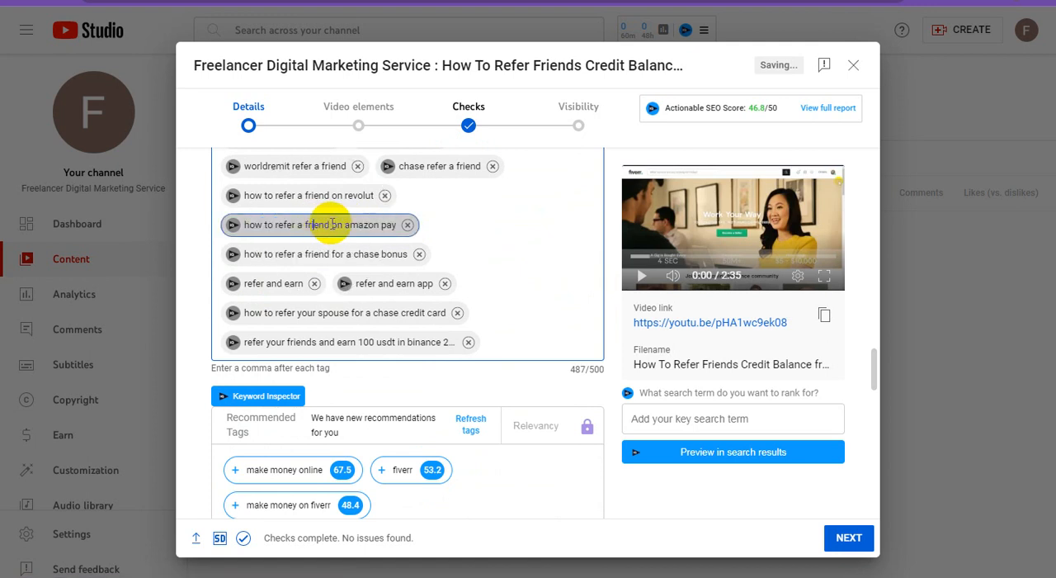
left_click_drag(346, 224, 380, 228)
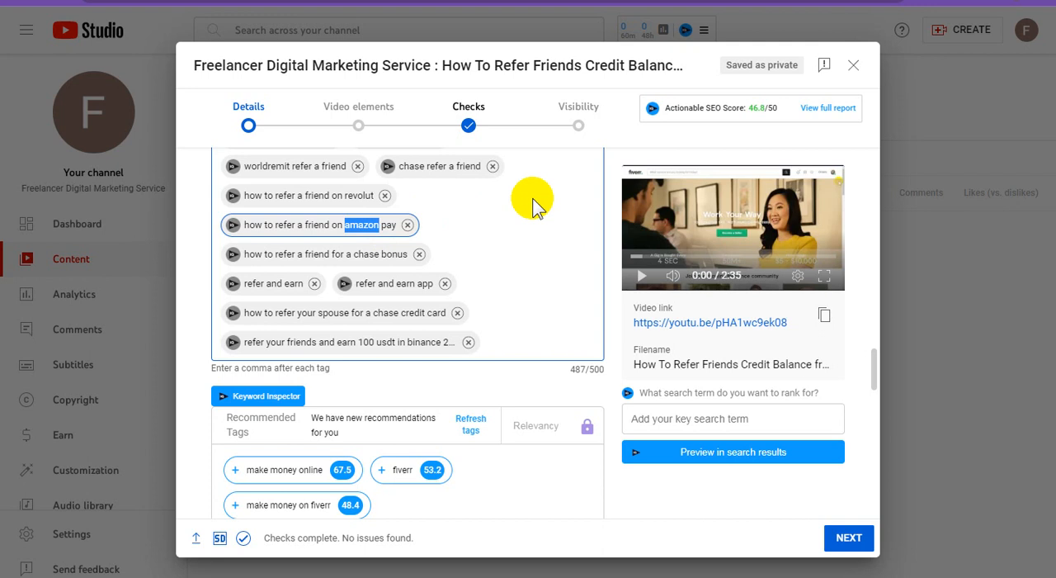
type("five")
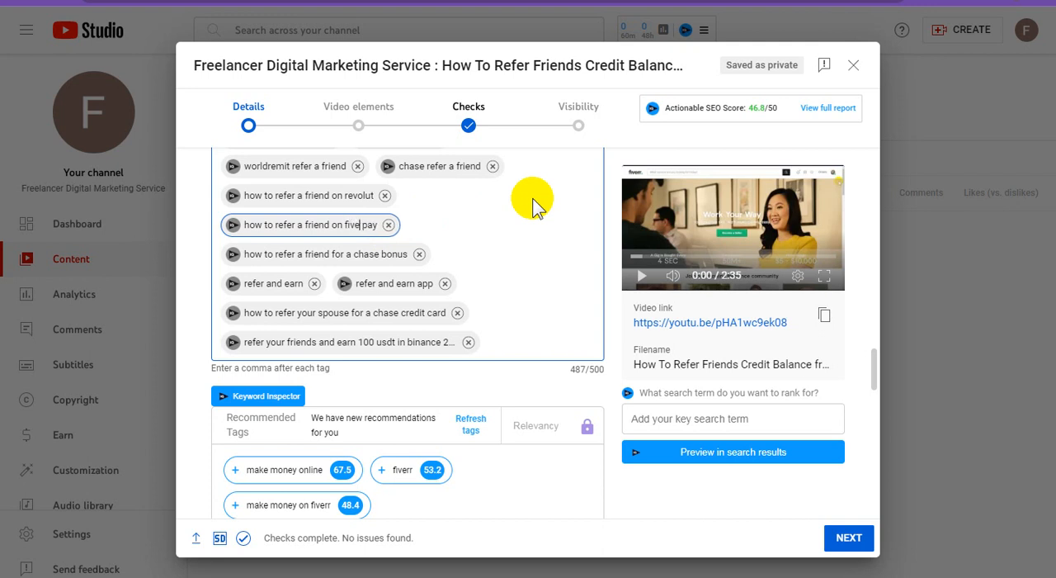
type("rr for")
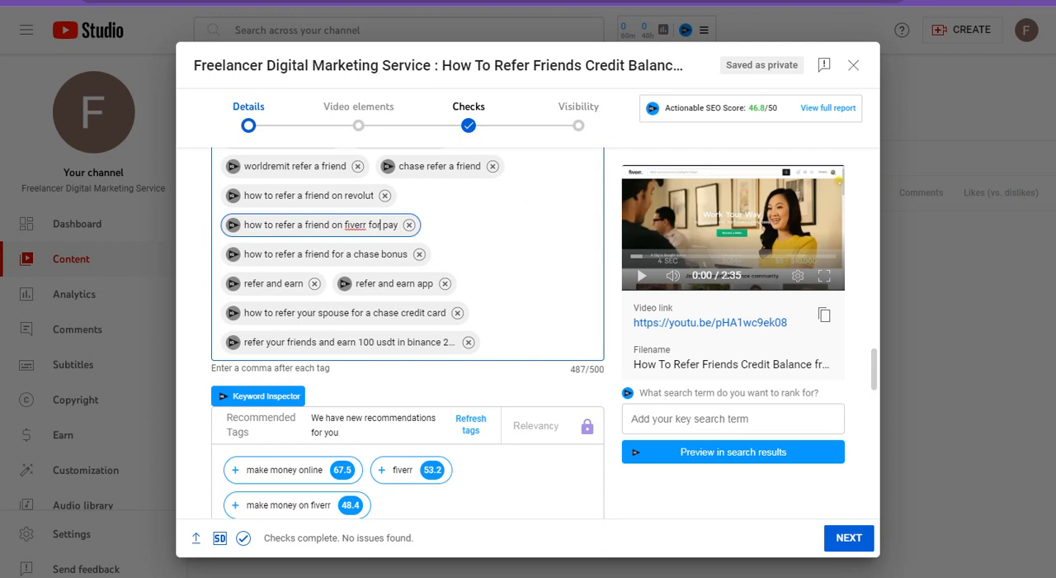
key("Return")
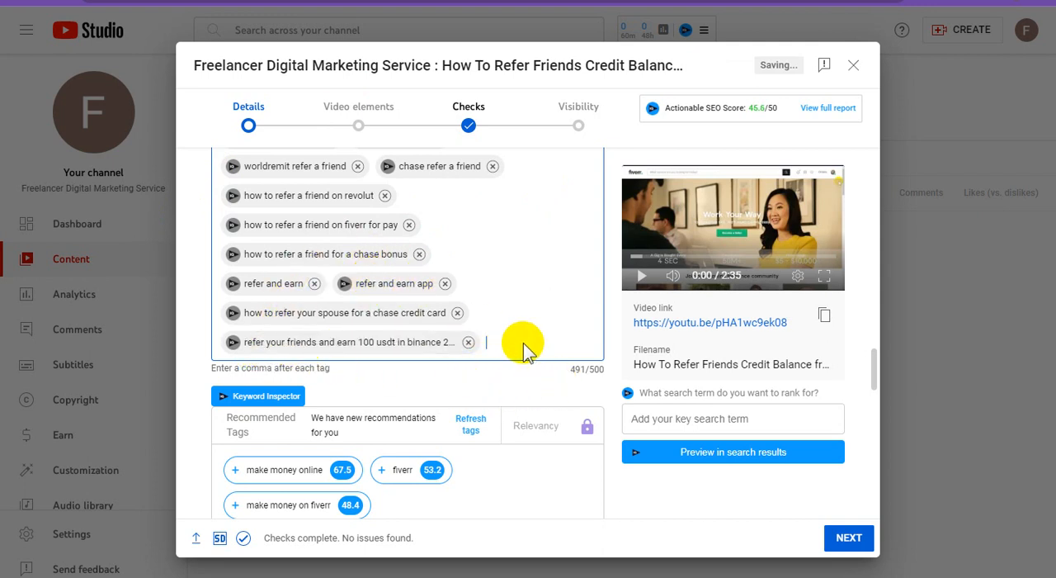
Set the video language to English.
scroll(520, 348, "down", 2)
scroll(525, 351, "down", 3)
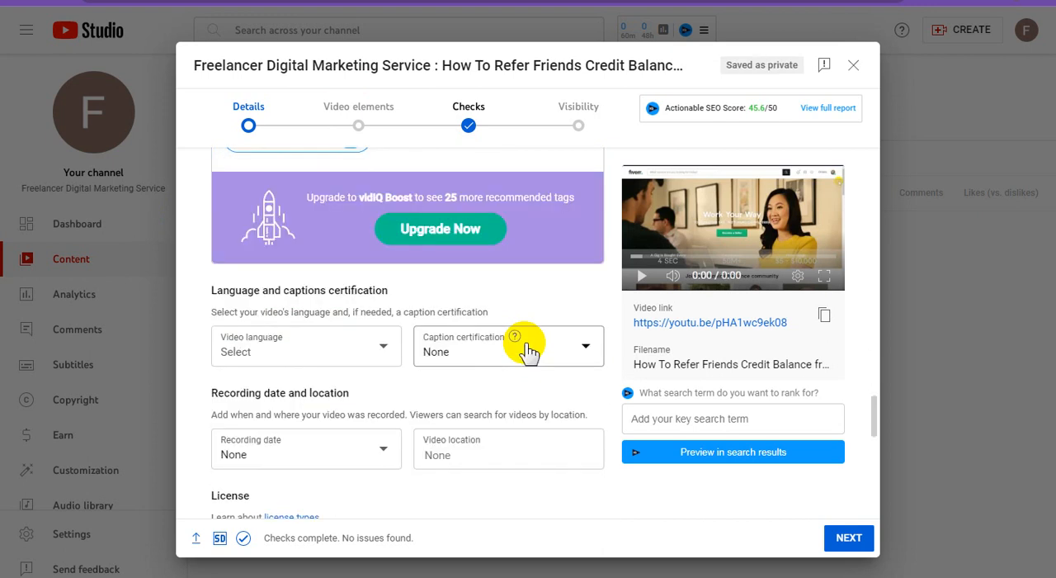
scroll(528, 350, "down", 2)
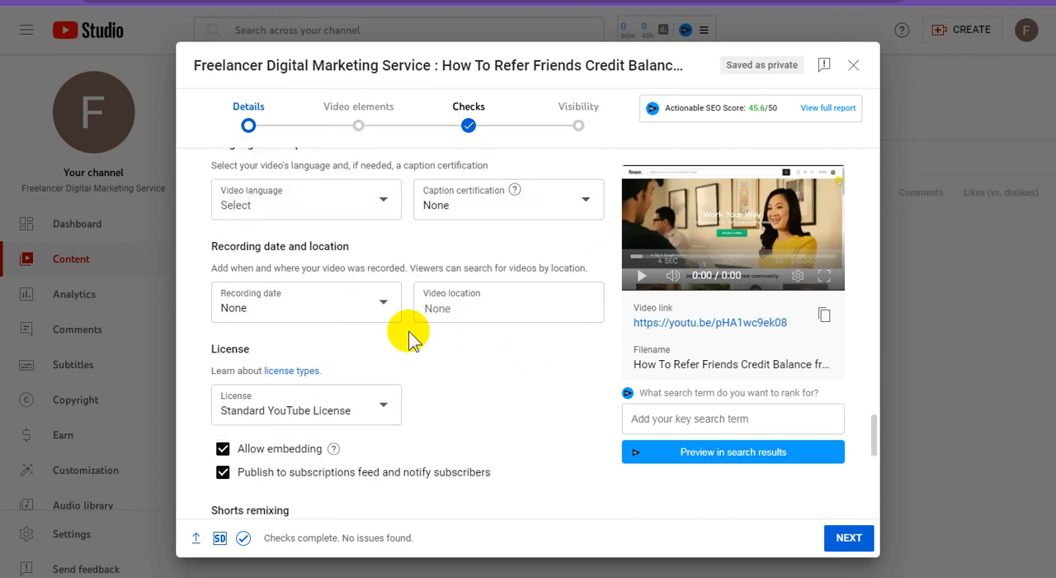
left_click(335, 213)
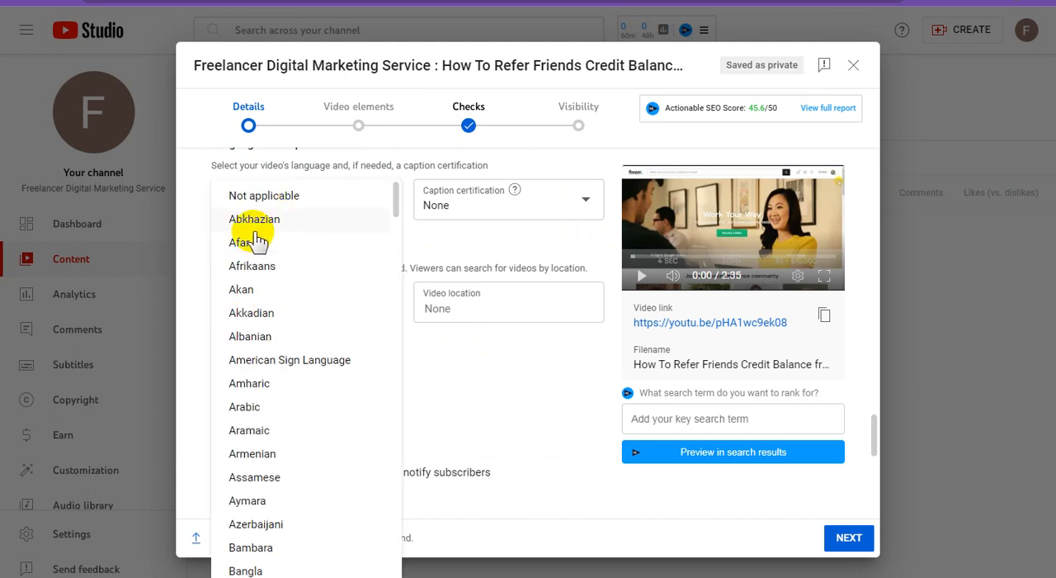
scroll(305, 421, "down", 7)
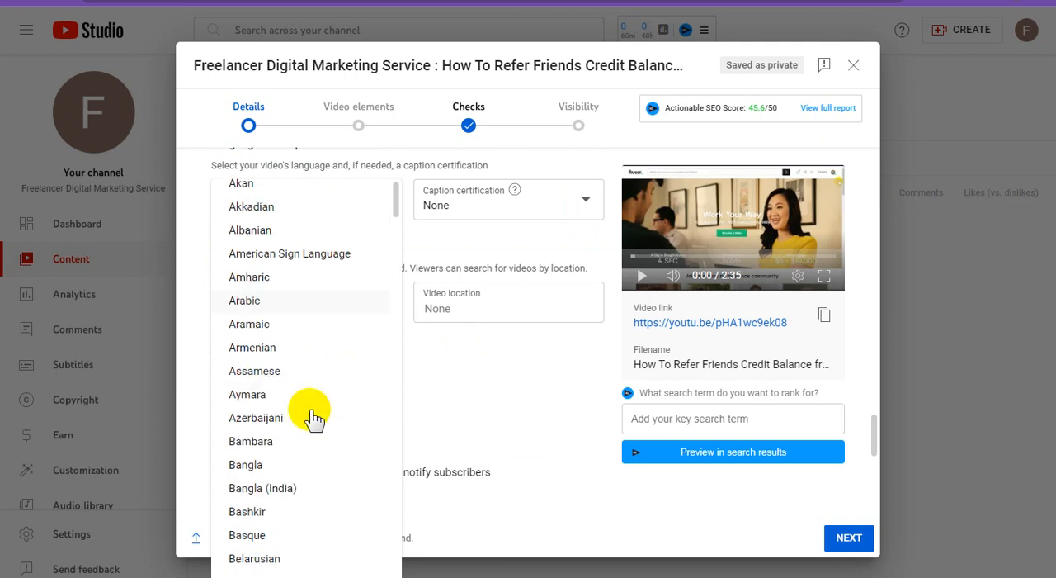
scroll(318, 415, "down", 5)
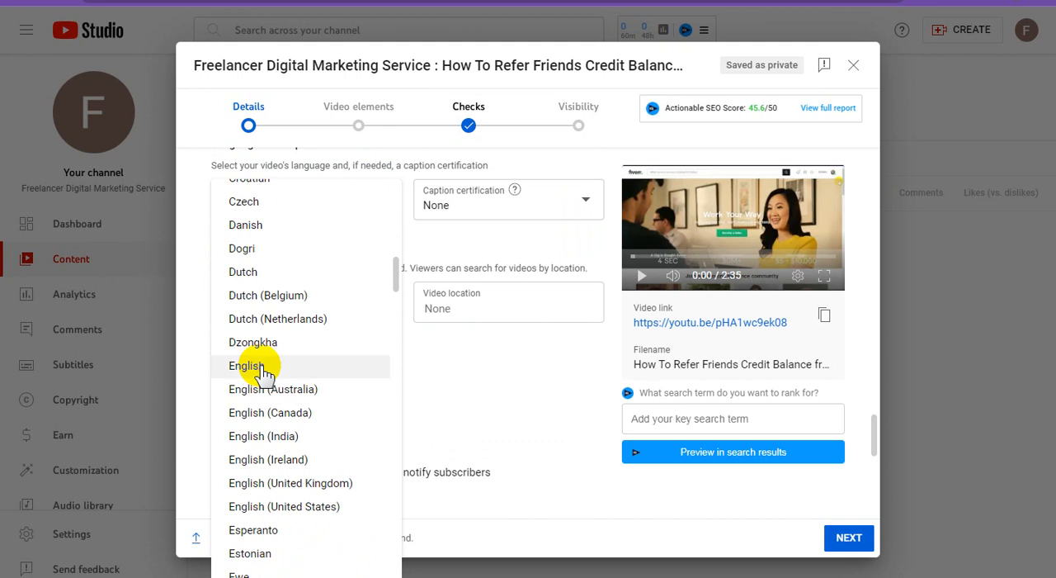
left_click(263, 373)
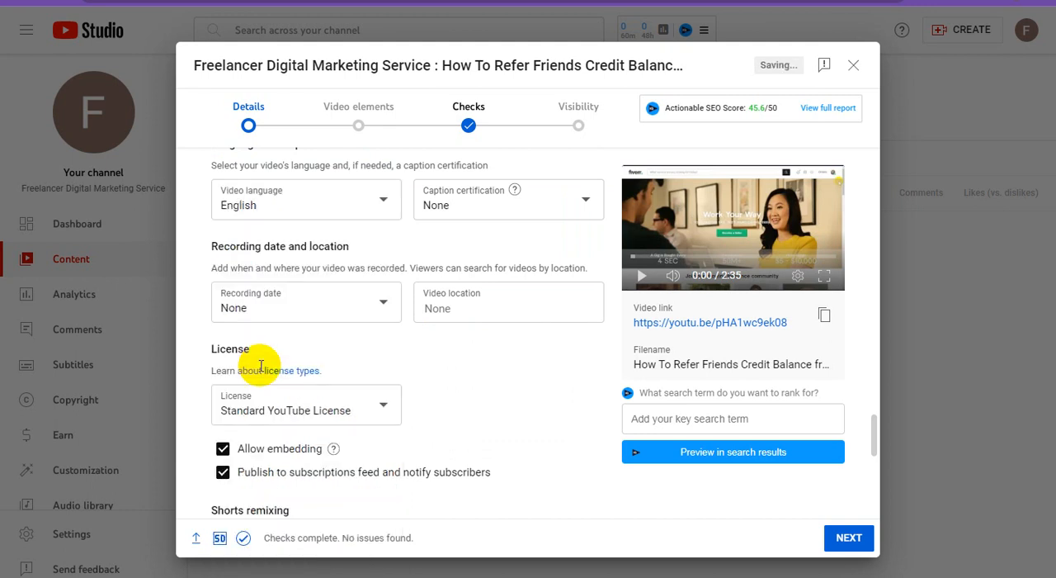
Set the recording date to Nov 22, 2023 and the video location to Mumbai.
left_click(338, 308)
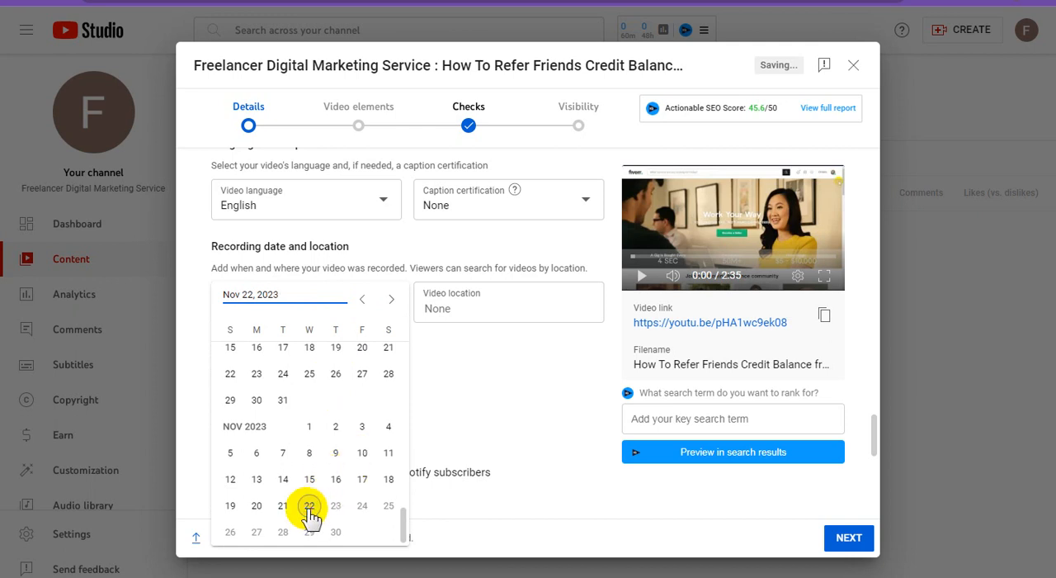
left_click(310, 510)
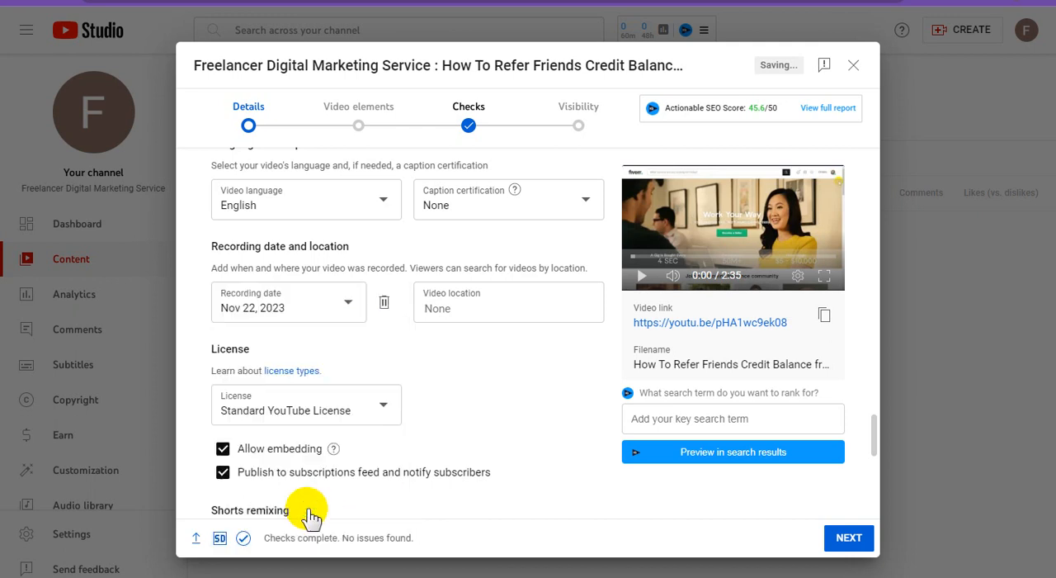
left_click(465, 307)
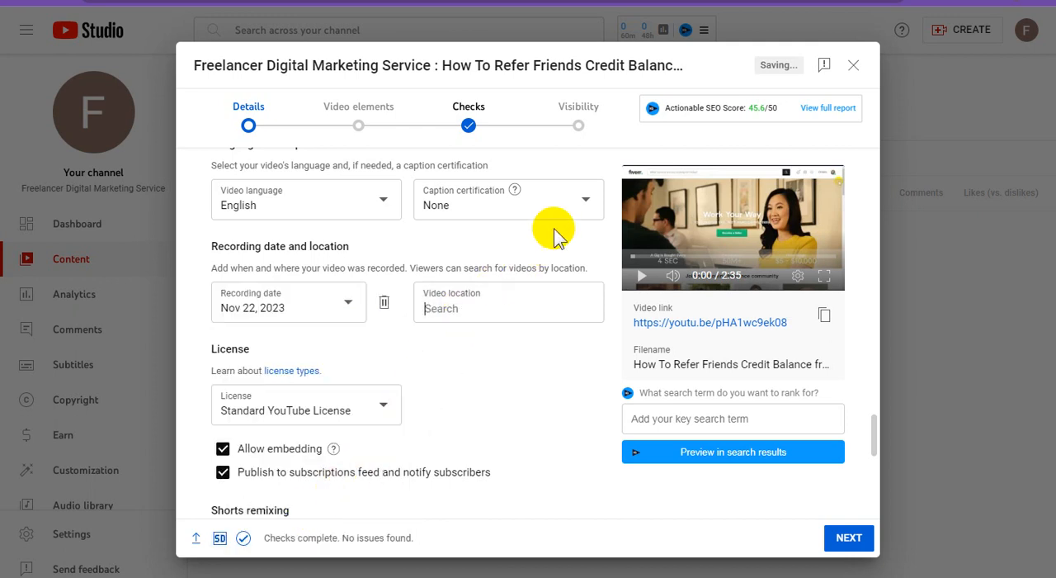
type("mumbai")
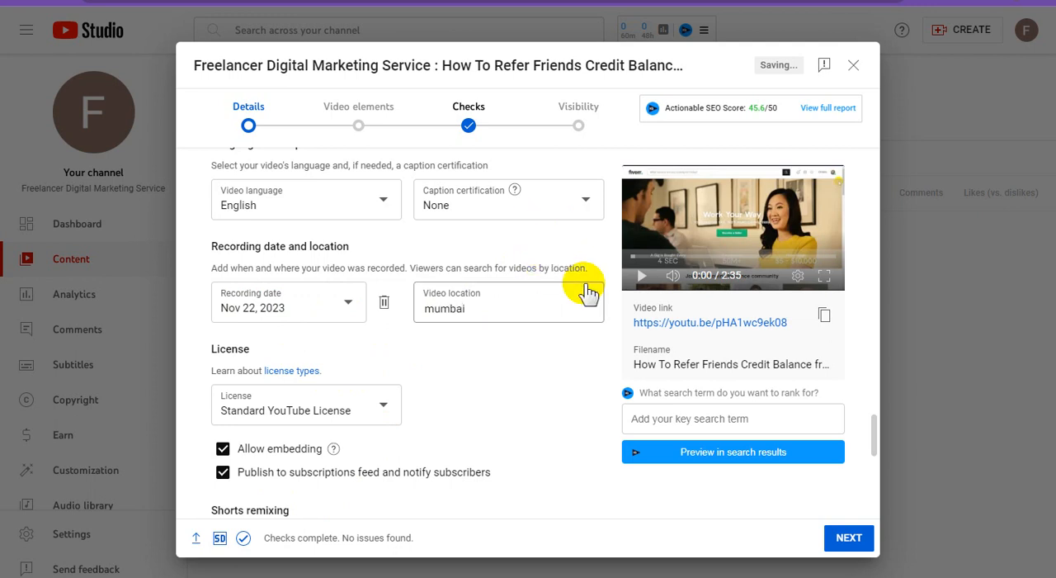
left_click(516, 74)
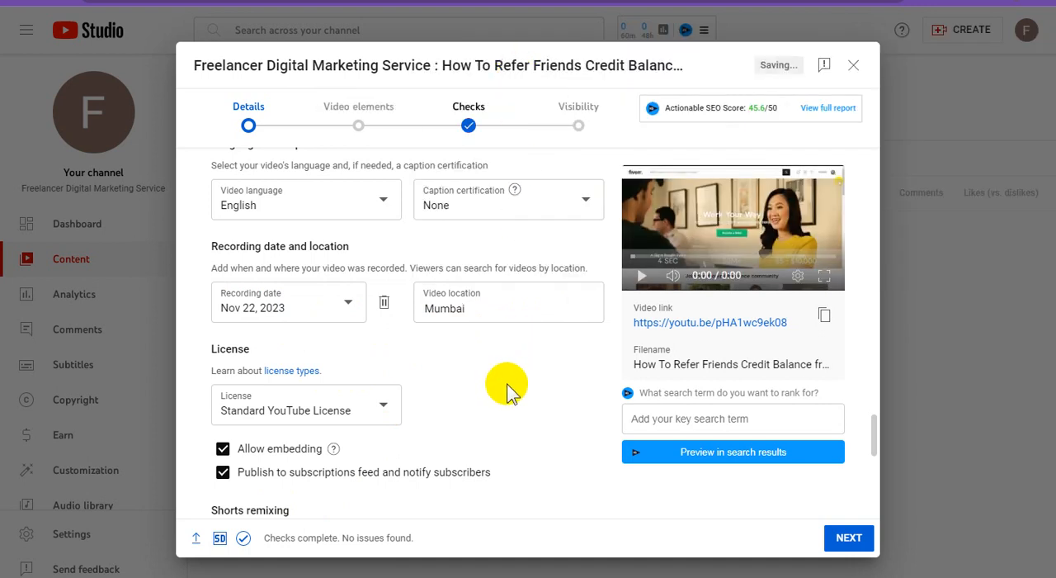
Set the video's category to Science & Technology and Shorts remixing to "Don't allow remixing".
scroll(507, 391, "down", 4)
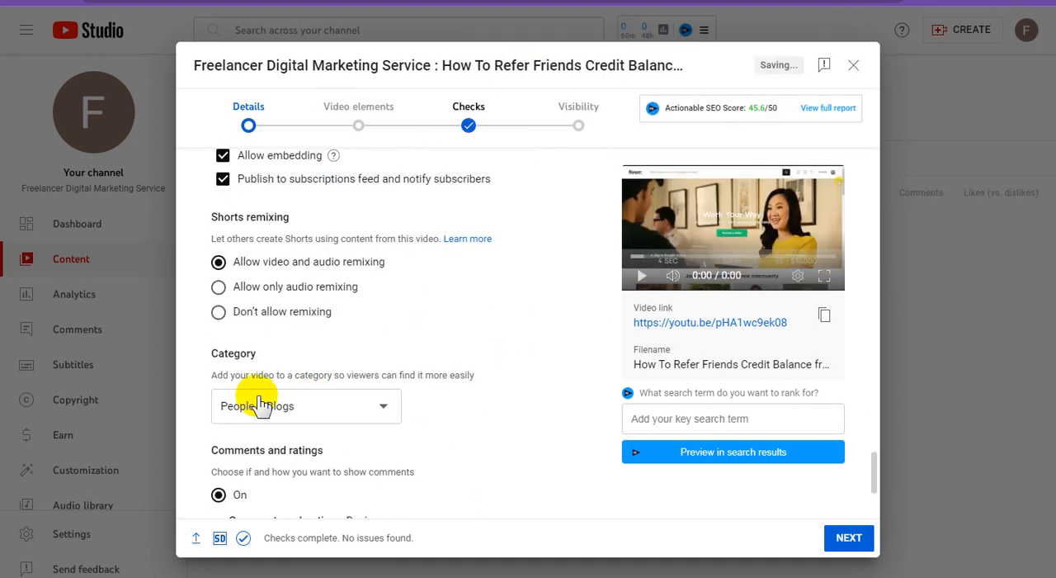
left_click(369, 415)
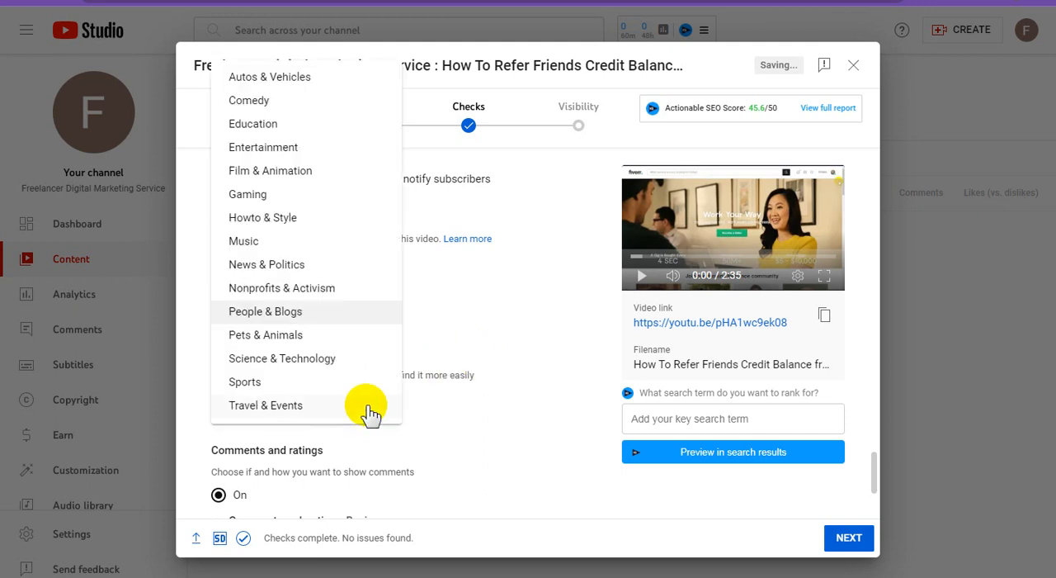
left_click(322, 361)
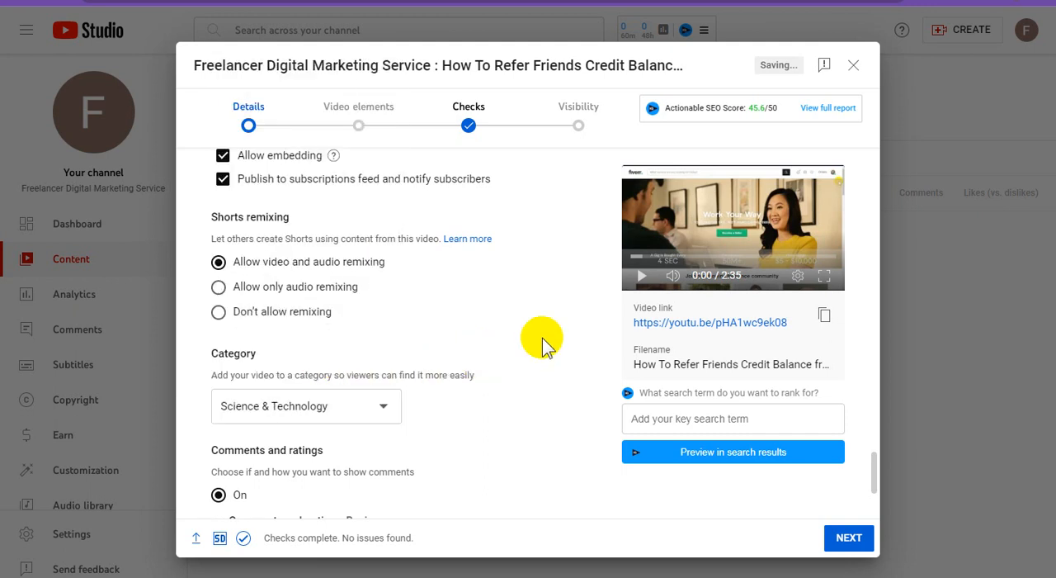
left_click(220, 312)
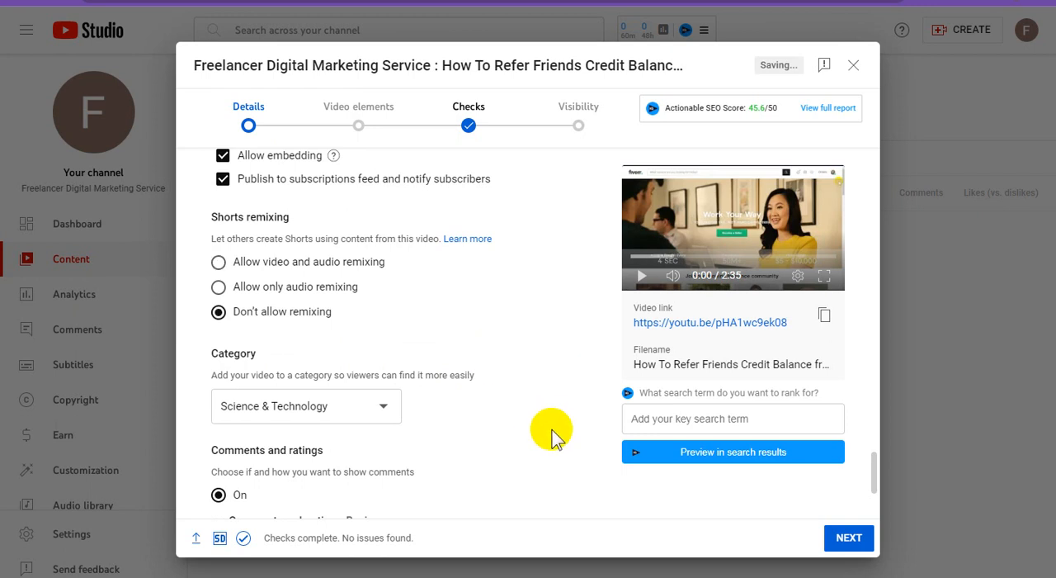
Continue to the video elements and save an end screen with two video elements, best for viewer and most recent upload.
left_click(849, 538)
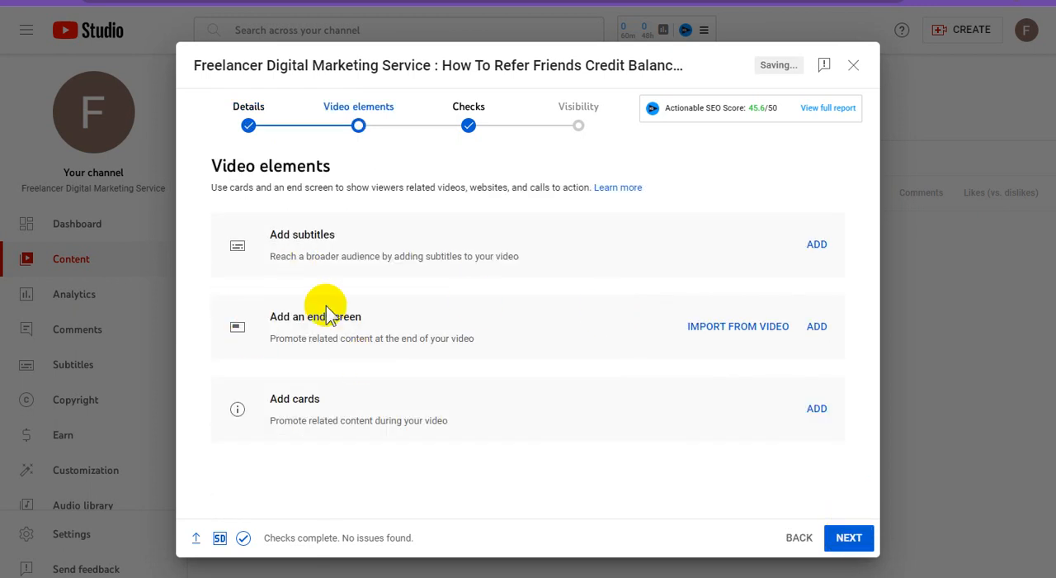
left_click(817, 328)
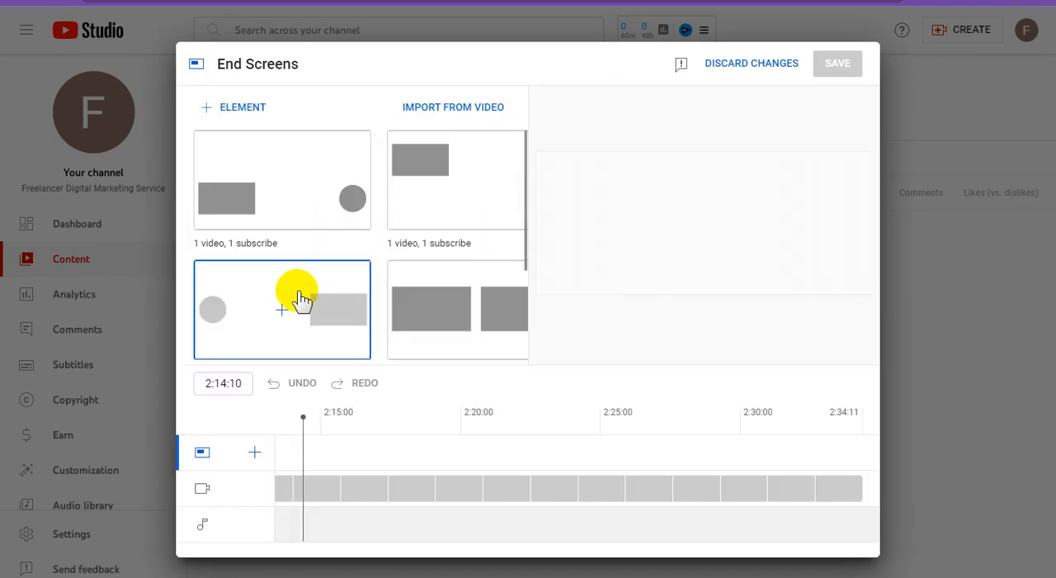
left_click(512, 320)
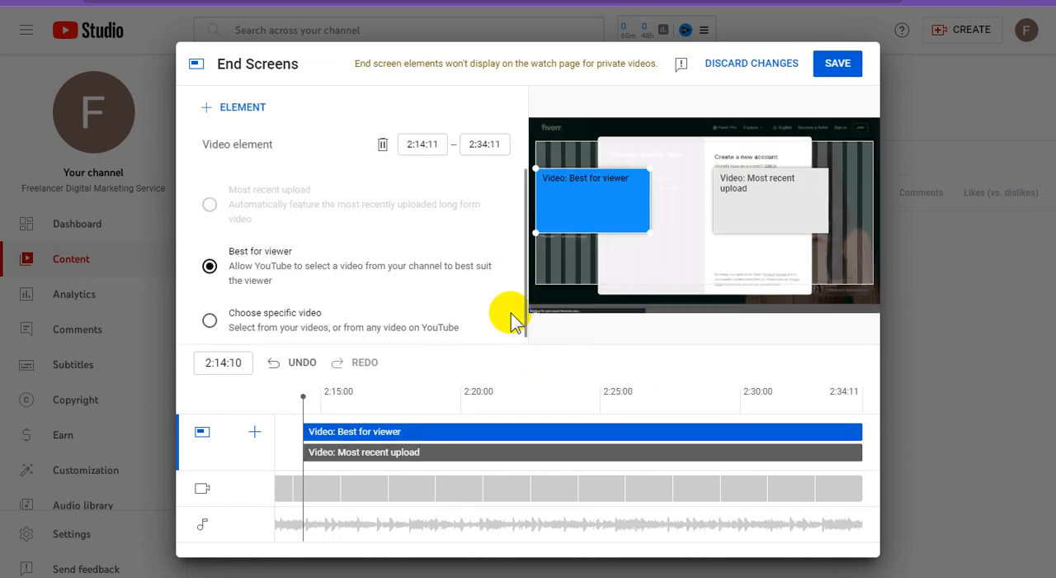
left_click(837, 64)
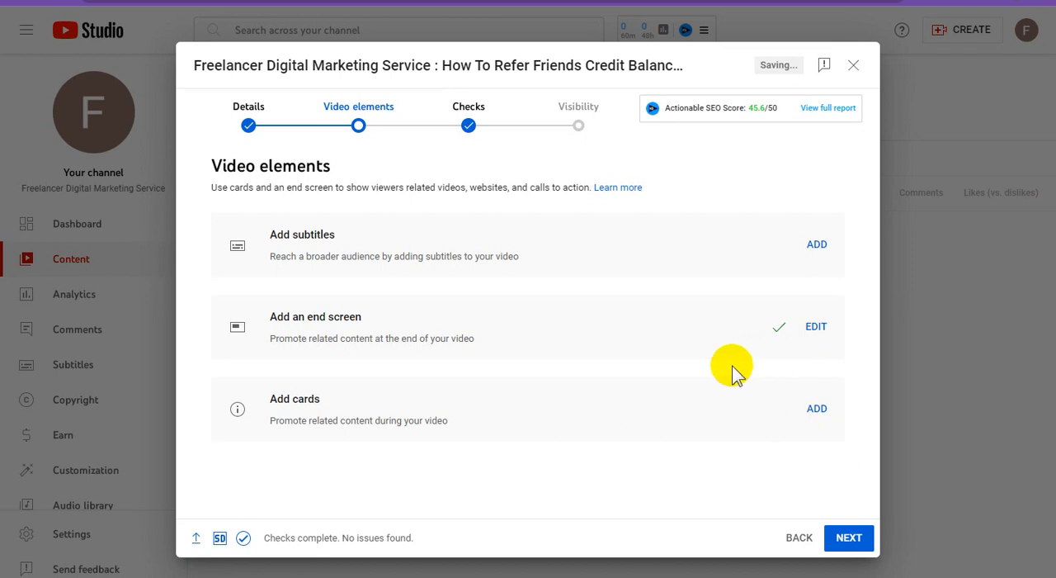
Continue through the video elements and checks, set the video's visibility to Public and publish it.
left_click(848, 538)
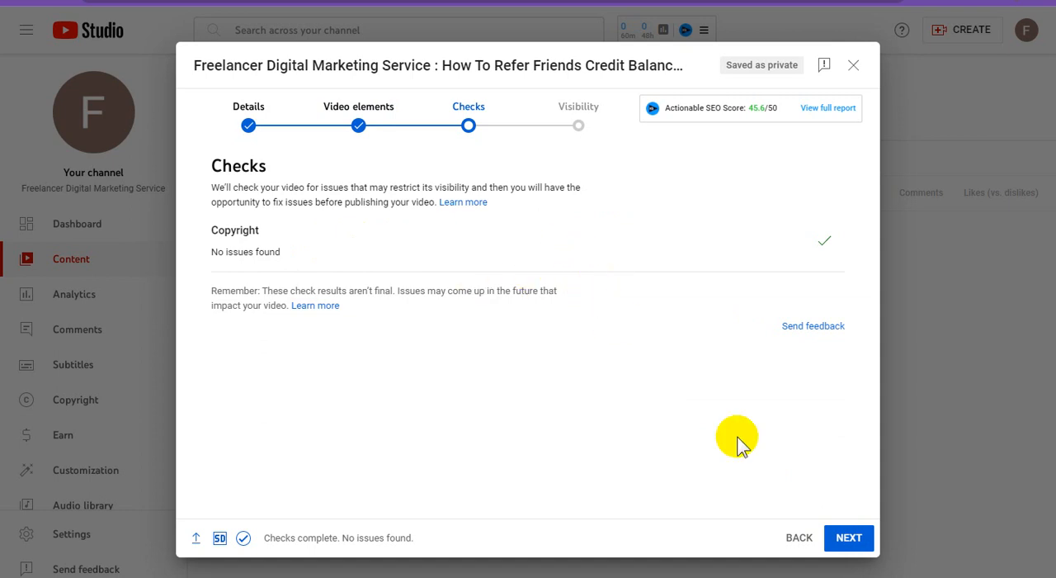
left_click(849, 538)
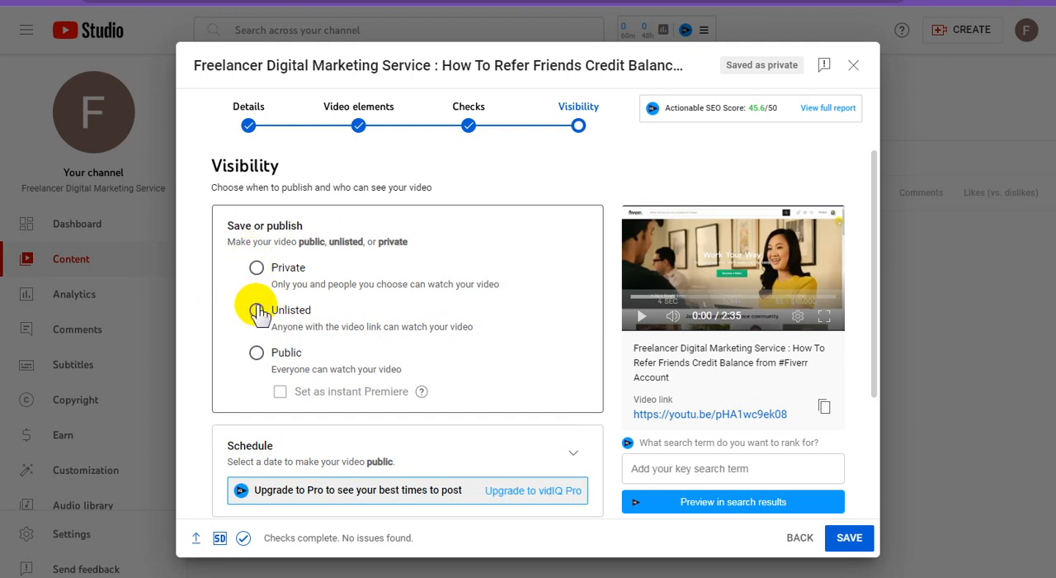
left_click(256, 353)
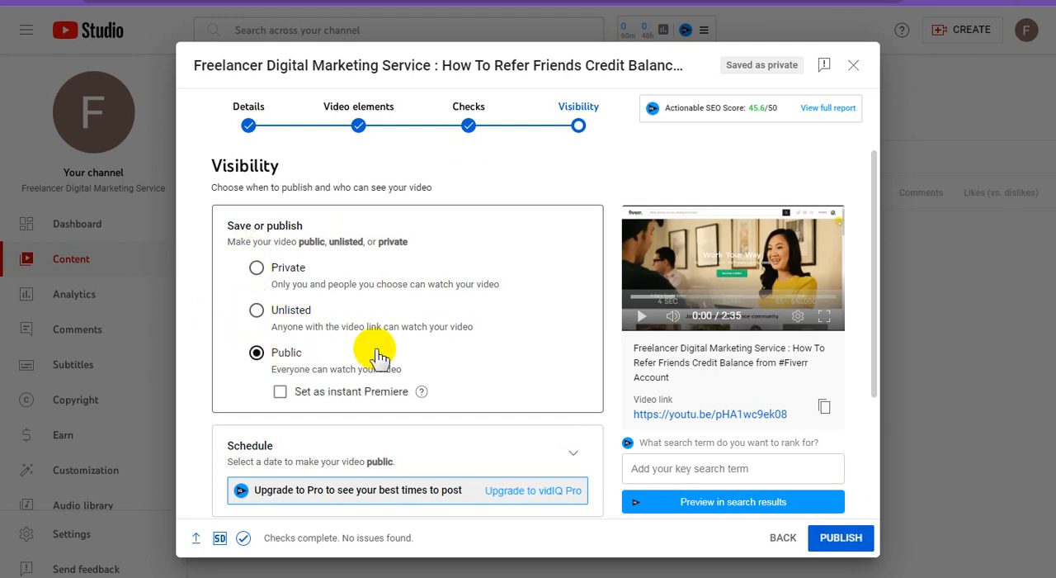
scroll(540, 406, "down", 2)
scroll(543, 410, "down", 1)
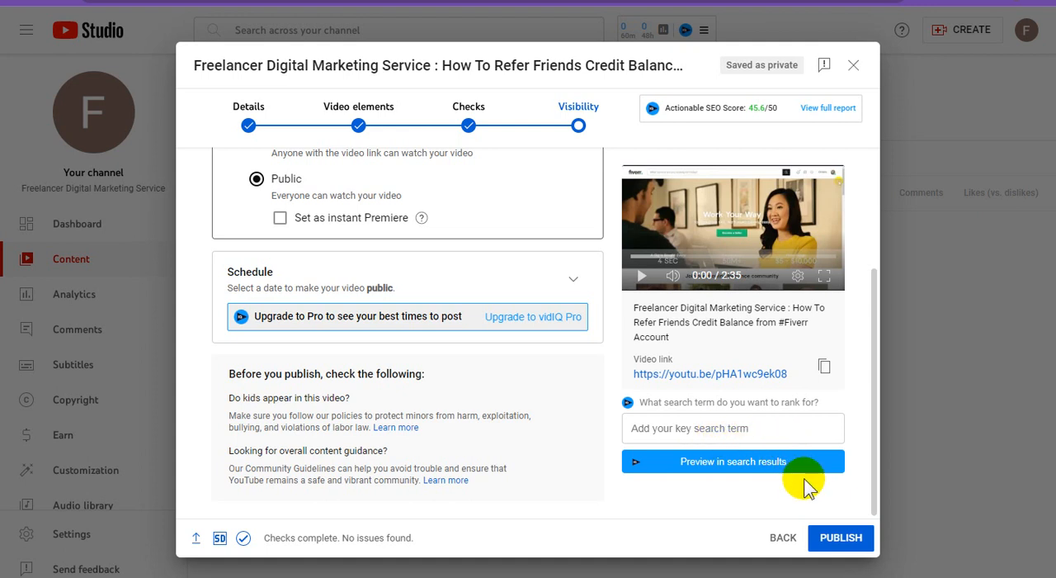
left_click(842, 539)
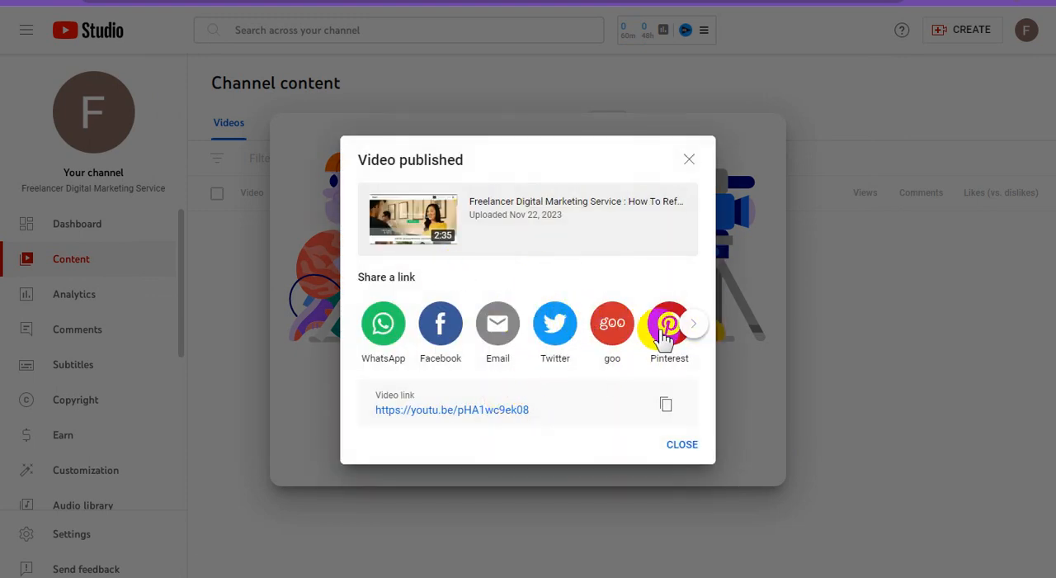
Browse the sharing options for the published video, then dismiss the sharing dialog, the welcome message and the introductory tips.
left_click(695, 332)
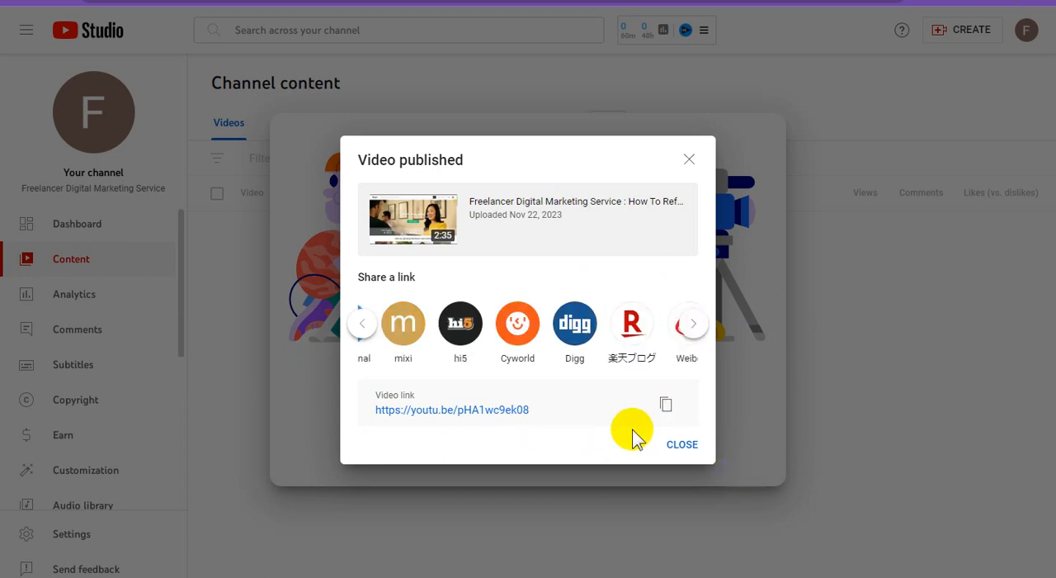
left_click(695, 448)
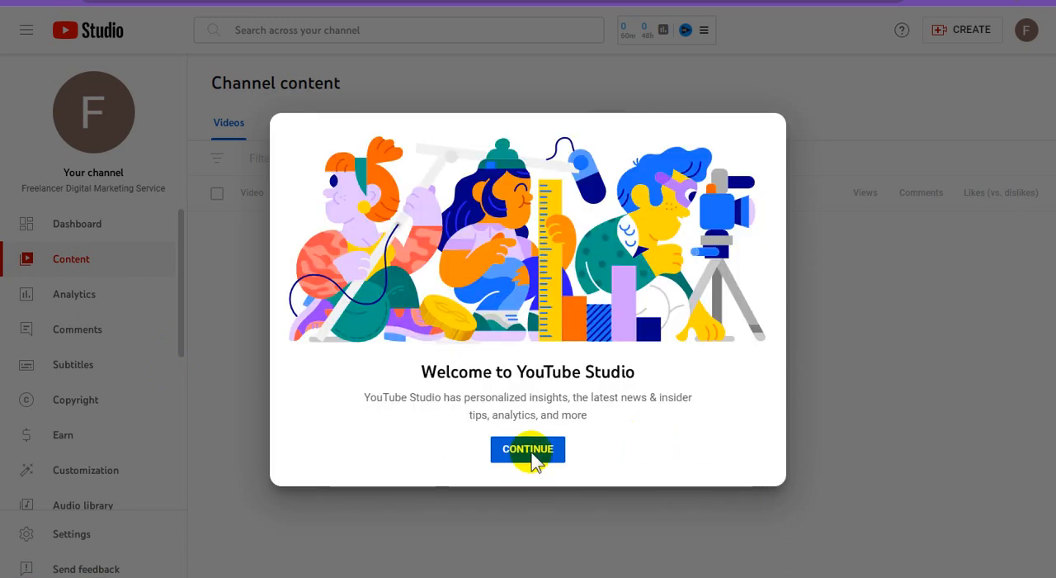
left_click(547, 453)
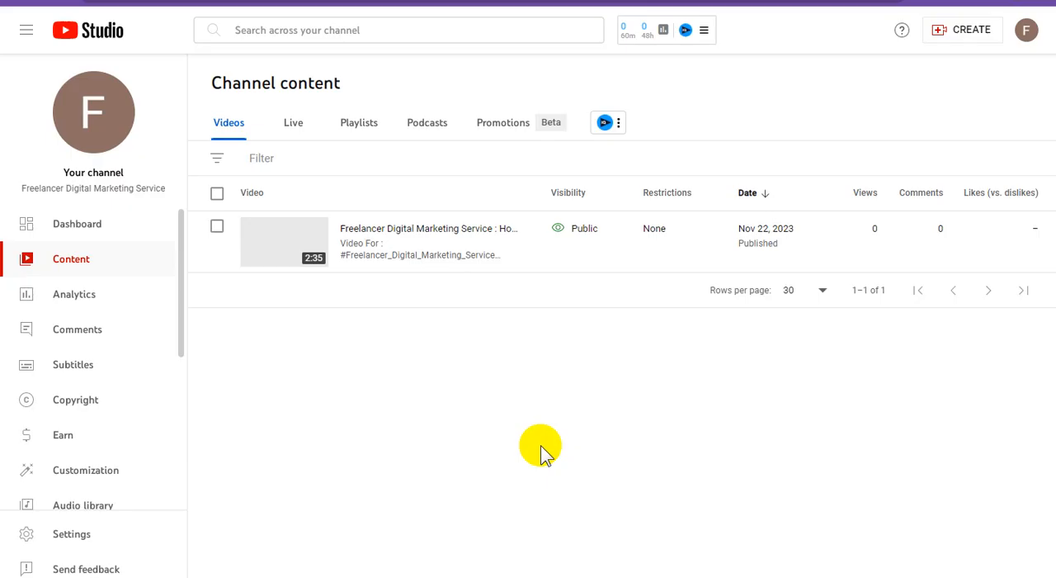
left_click(641, 362)
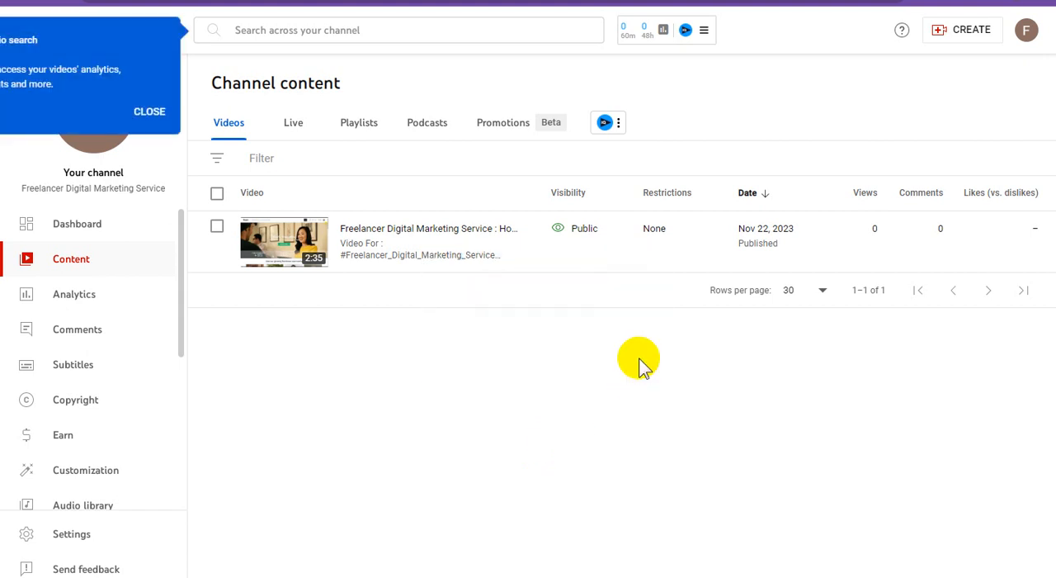
left_click(152, 112)
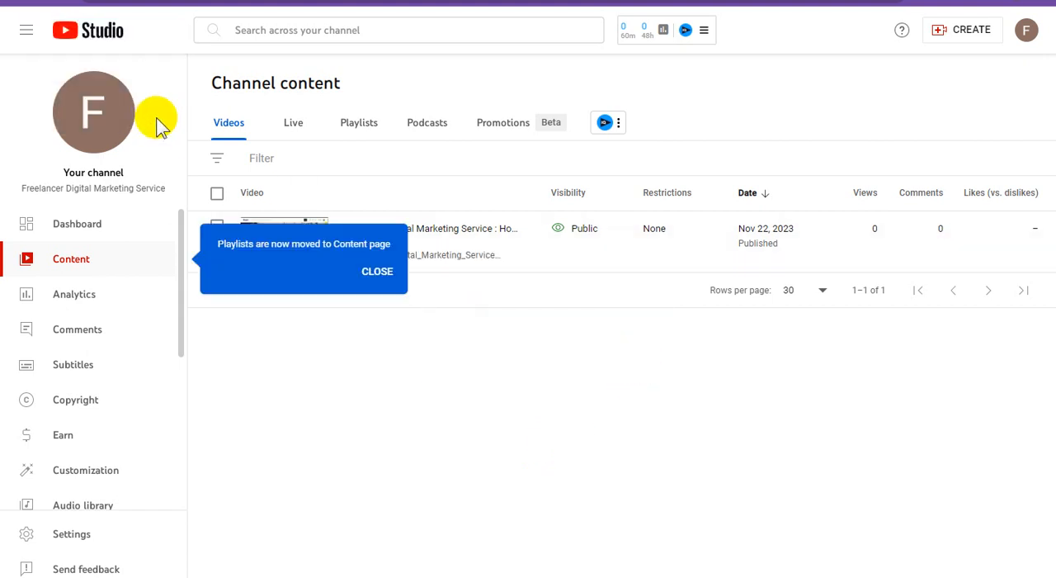
left_click(378, 271)
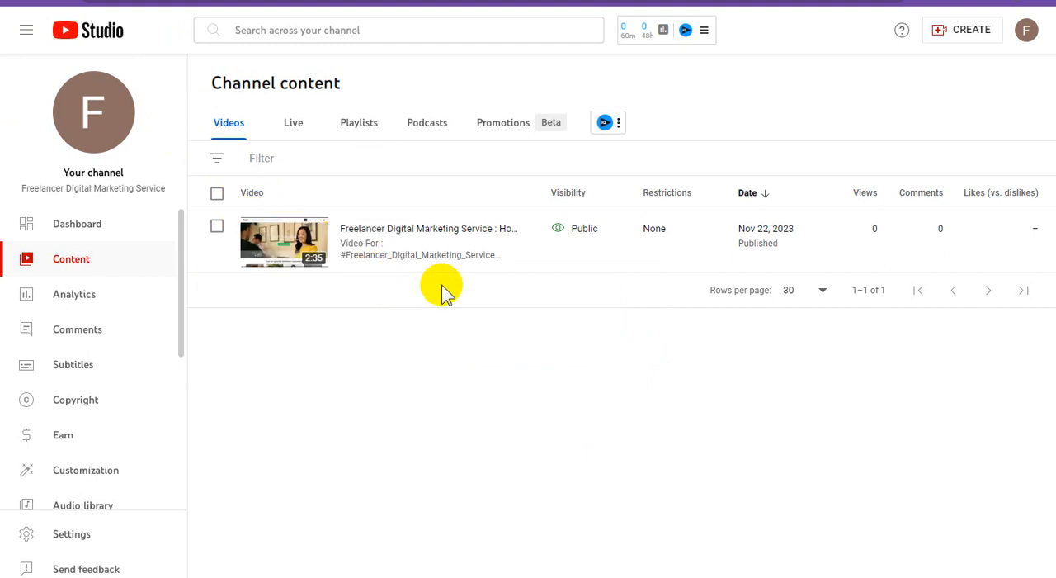
left_click(415, 250)
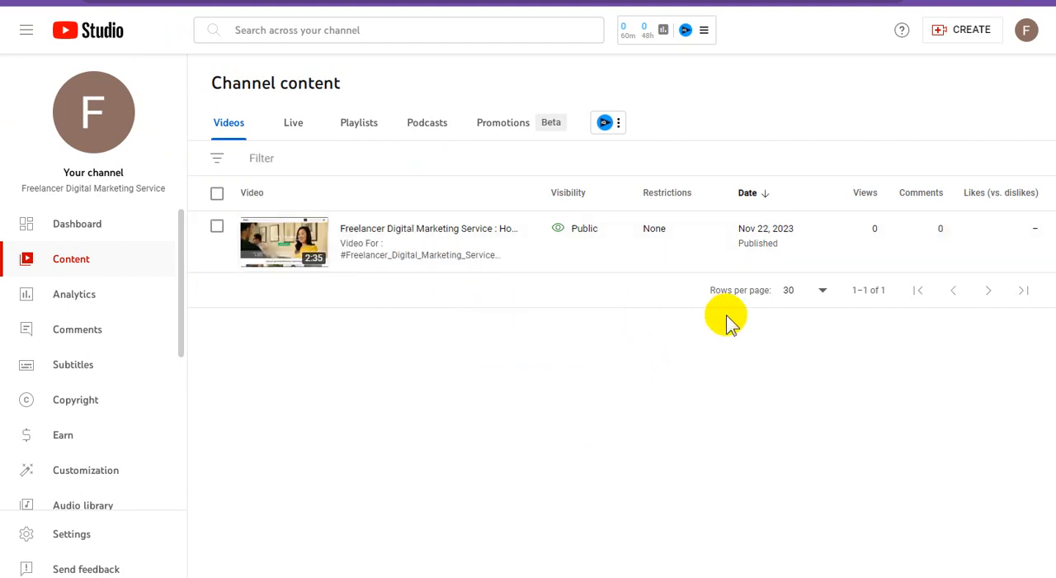
View the channel's public page and check its home content, uploaded videos and created playlists.
left_click(99, 126)
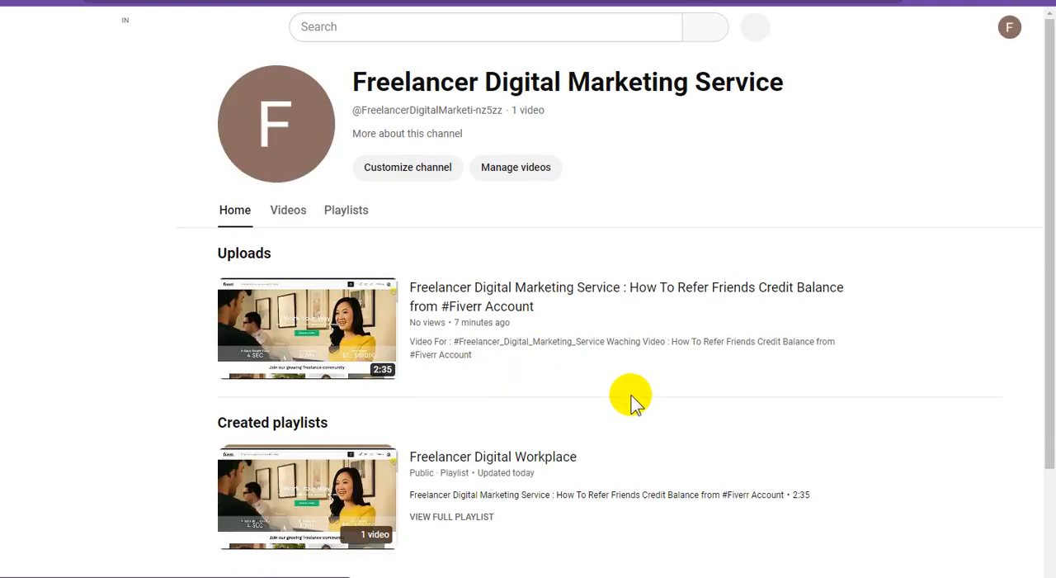
scroll(631, 400, "down", 2)
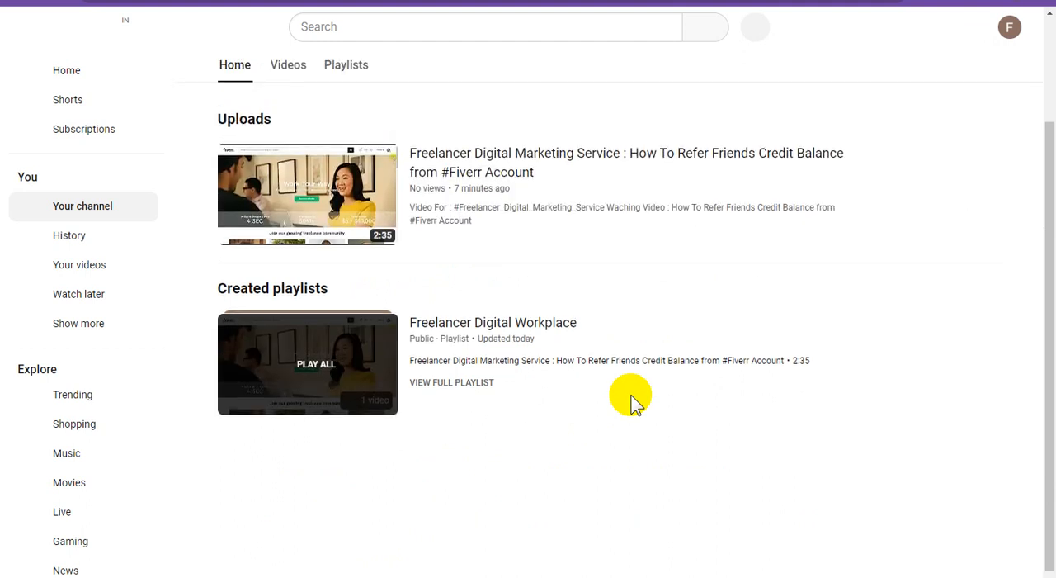
scroll(631, 400, "up", 2)
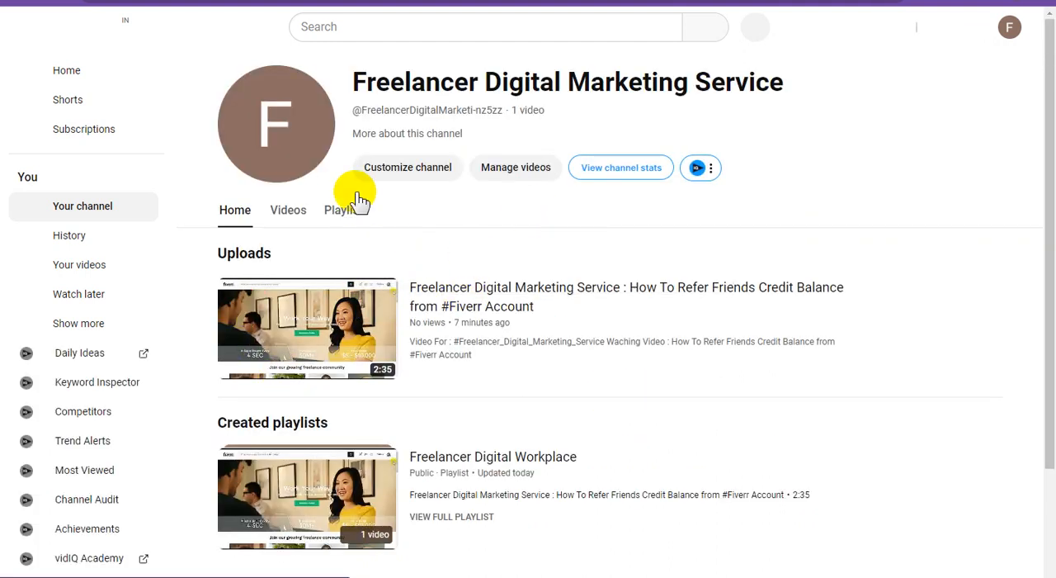
left_click(301, 218)
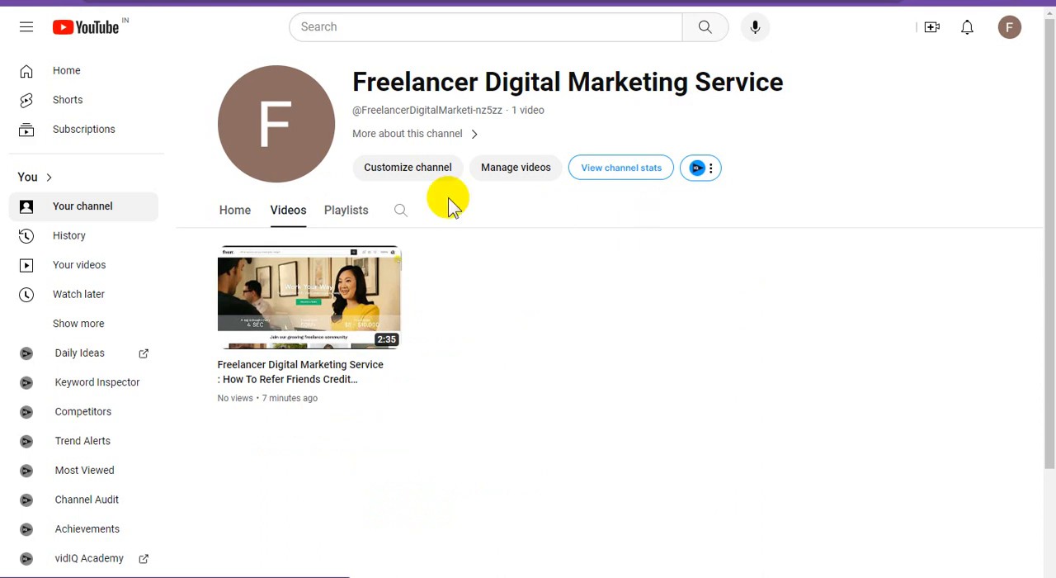
left_click(349, 215)
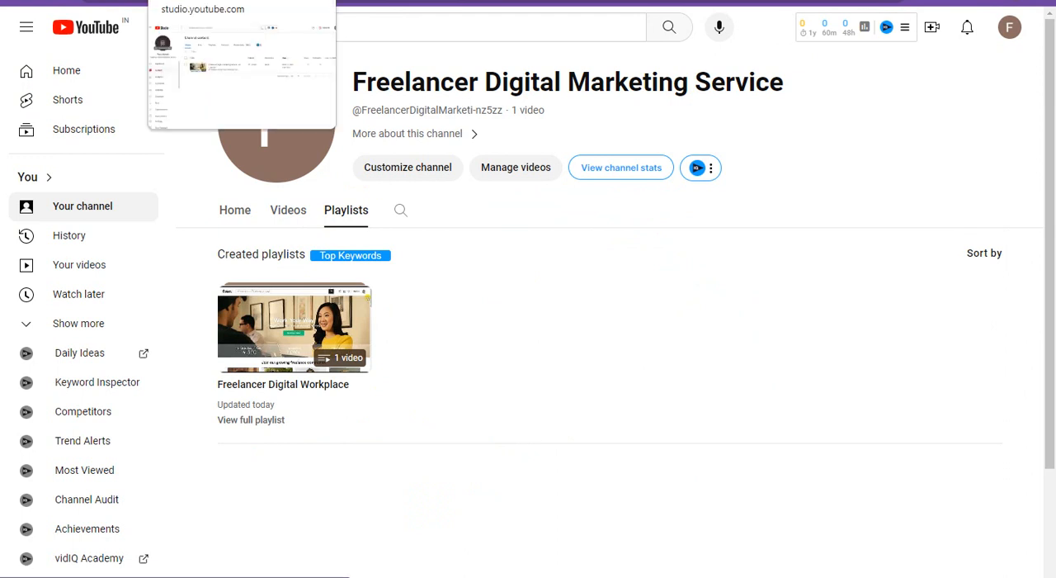
Return to YouTube Studio, show the channel dashboard and dismiss the tip about hiding video ranking and performance details.
left_click(206, 1)
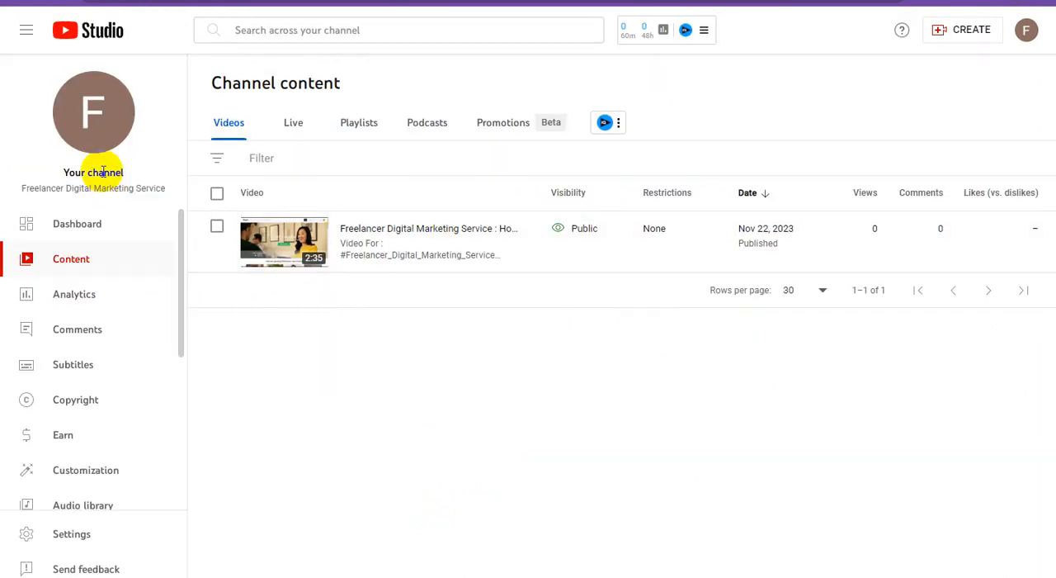
left_click(86, 235)
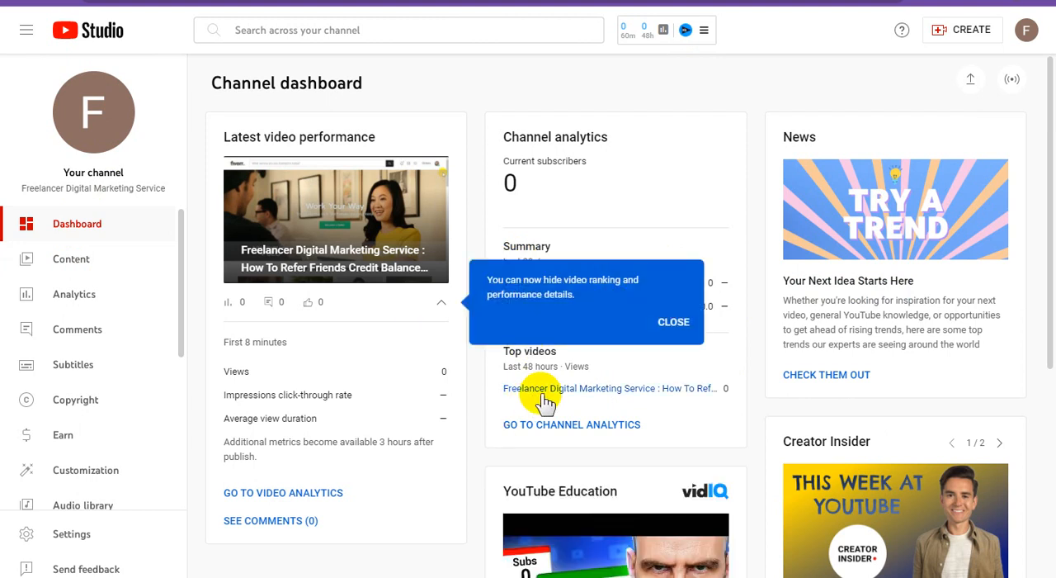
left_click(674, 322)
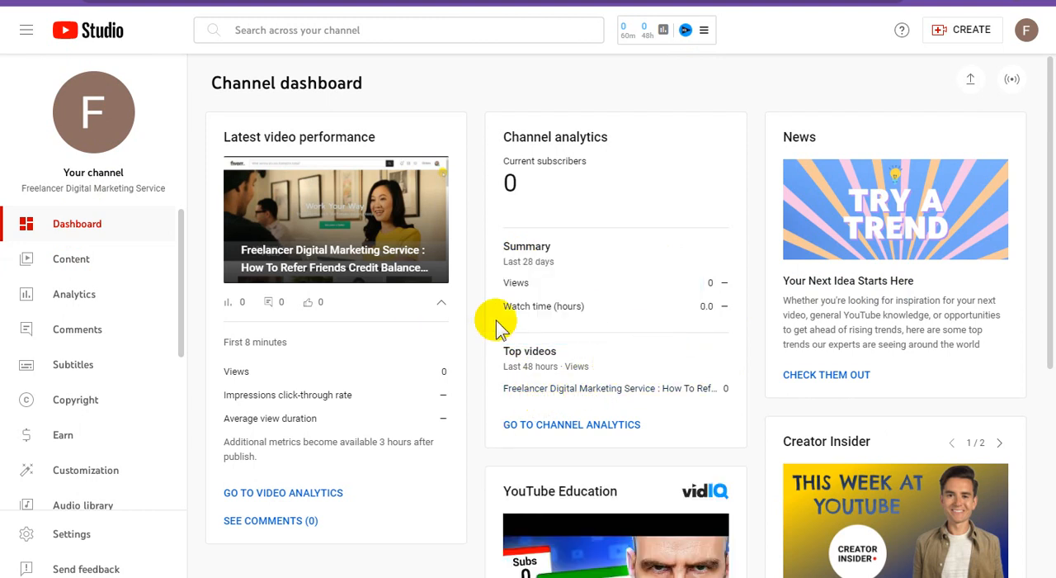